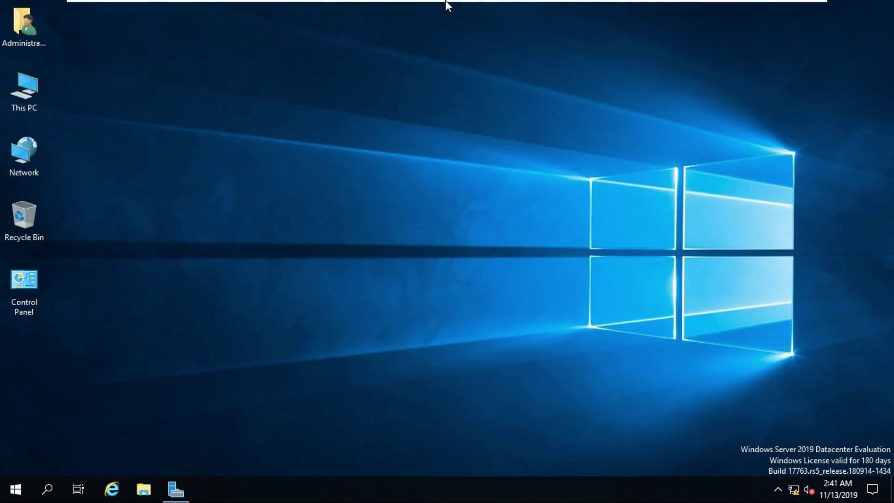
Start a role-based Add Roles and Features install targeting server2.sar.local, reaching the Server Roles page.
mouse_move(473, 8)
click(693, 9)
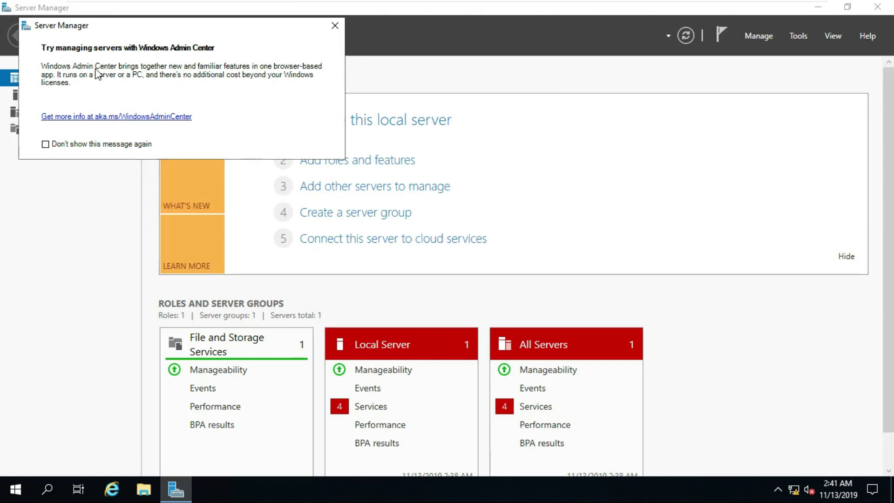
click(335, 25)
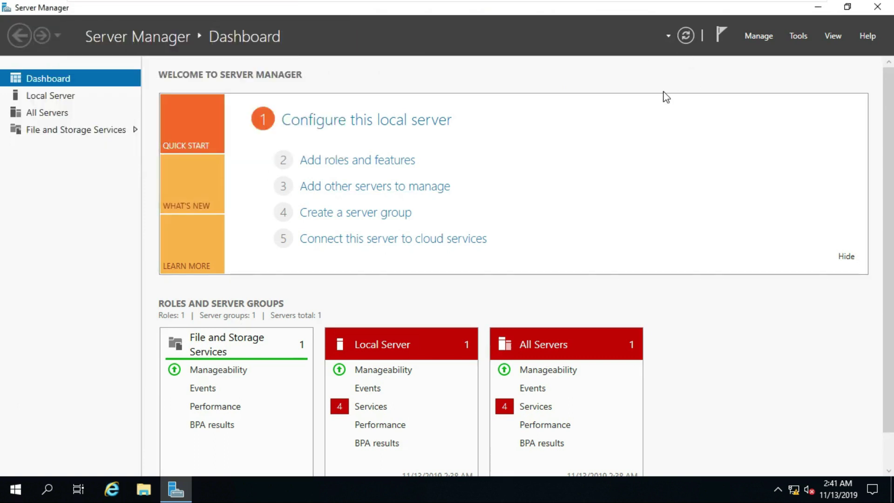
click(380, 160)
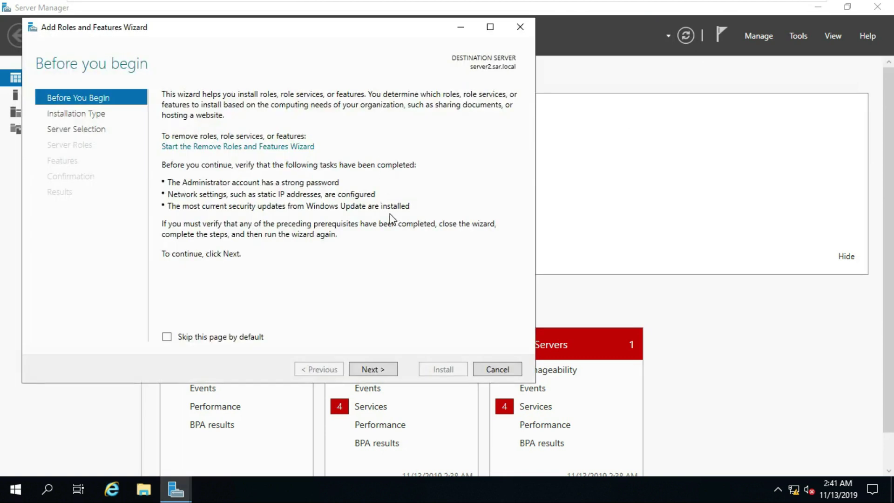
click(368, 371)
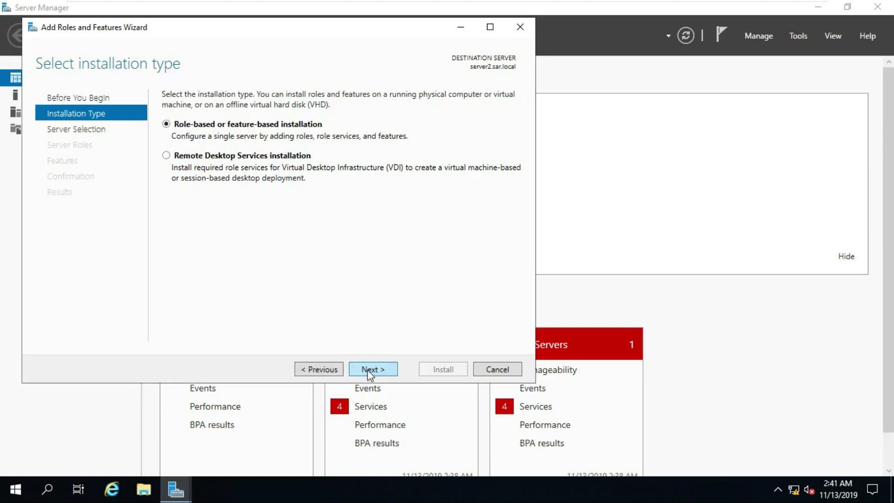
click(371, 372)
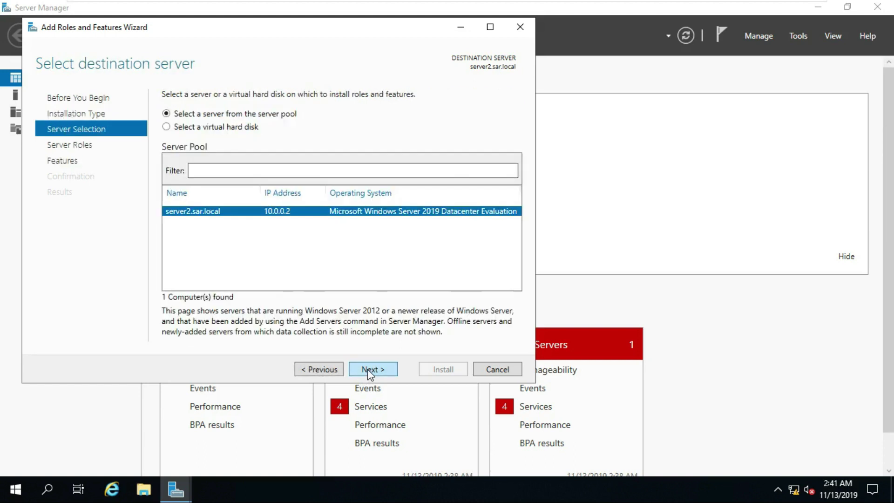
click(370, 370)
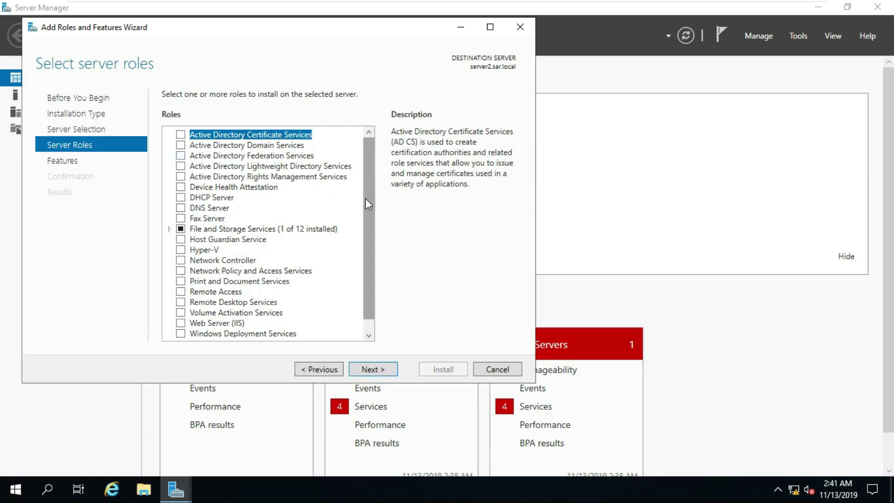
Select the IP Address Management (IPAM) Server feature plus required features, and allow automatic restart.
click(371, 369)
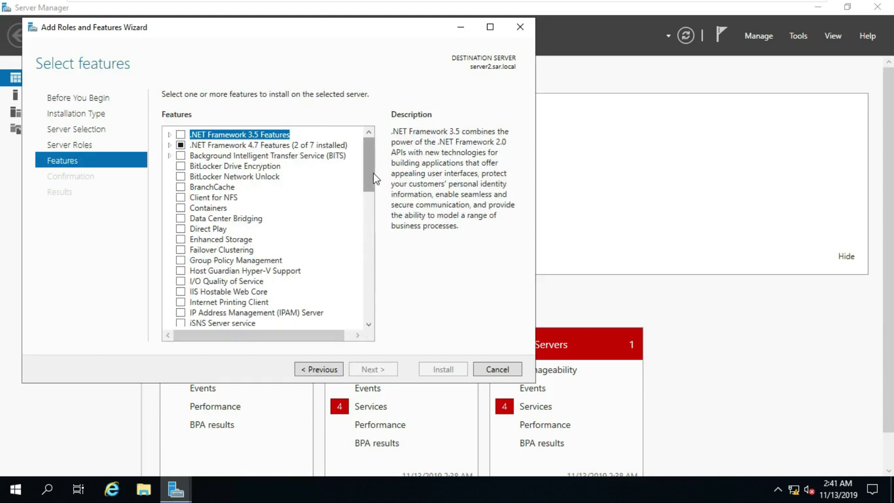
drag(376, 179, 372, 194)
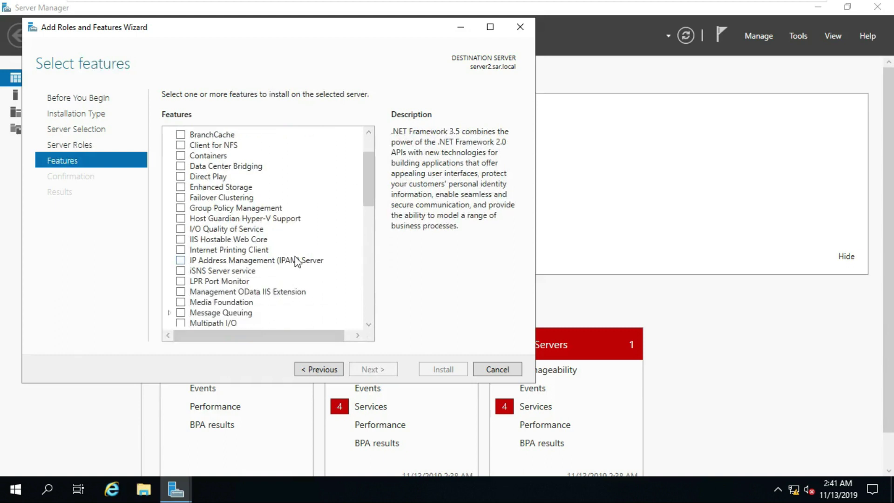
click(210, 260)
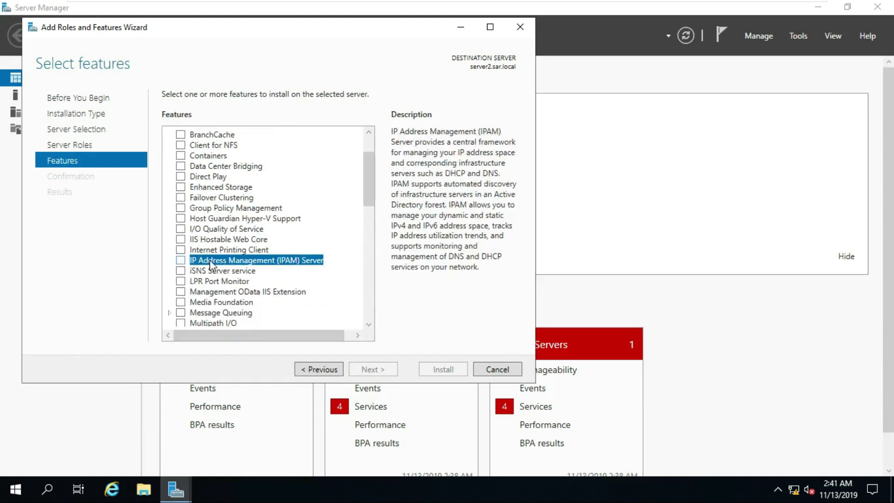
click(181, 261)
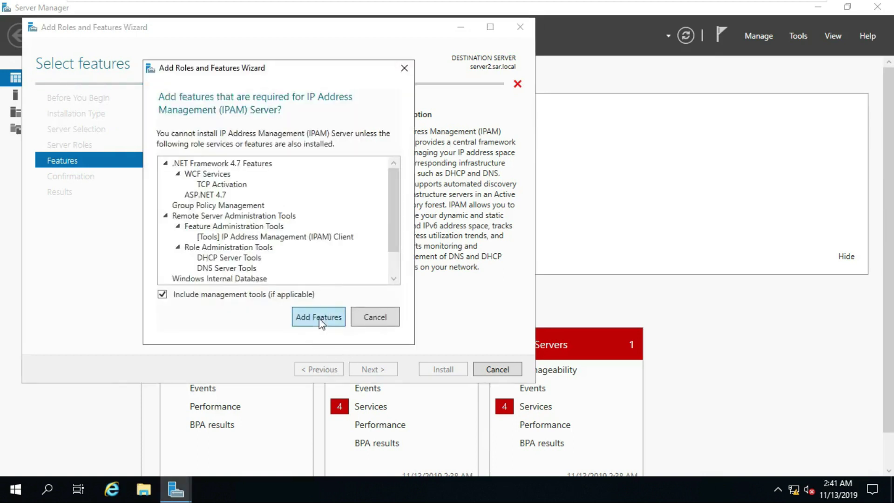
click(319, 317)
click(370, 368)
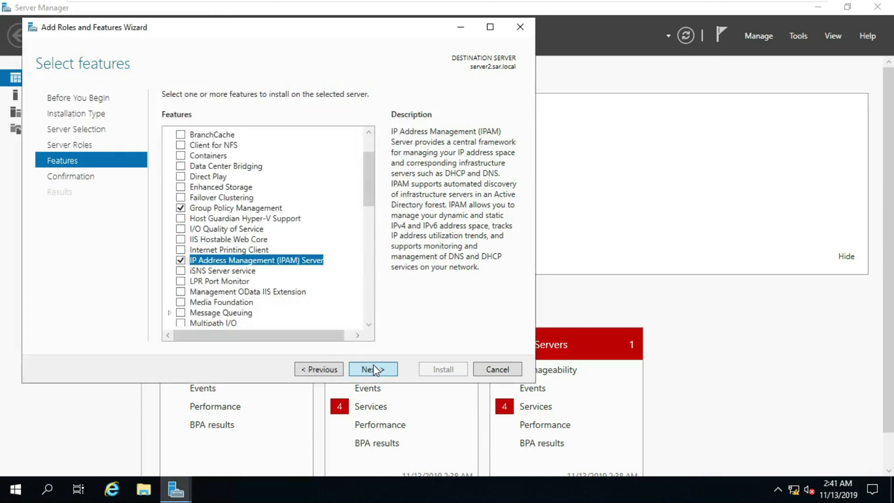
click(174, 115)
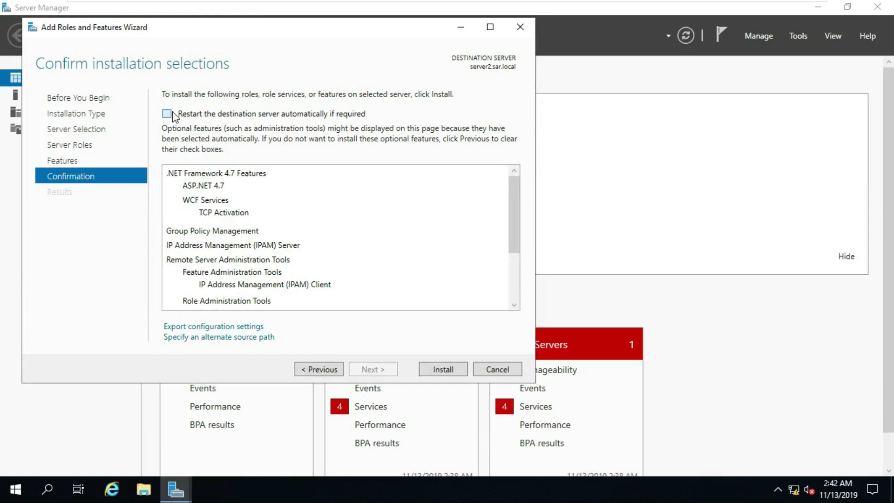
click(466, 291)
Install the IPAM Server features and close the wizard once installation succeeds.
click(427, 368)
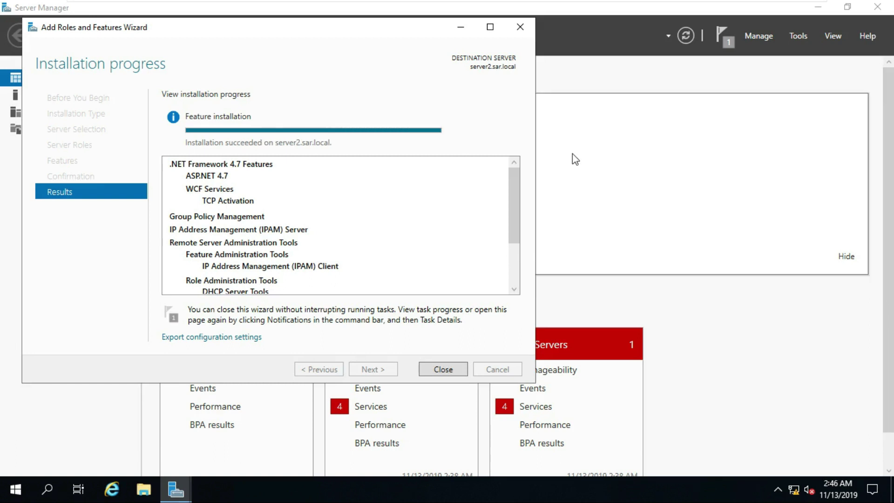
click(443, 369)
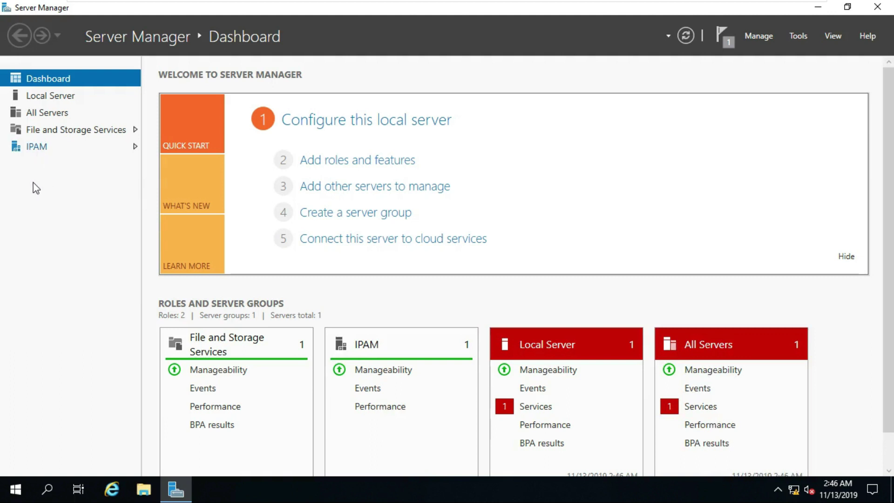
Open the IPAM overview connected to server2.sar.local.
click(36, 147)
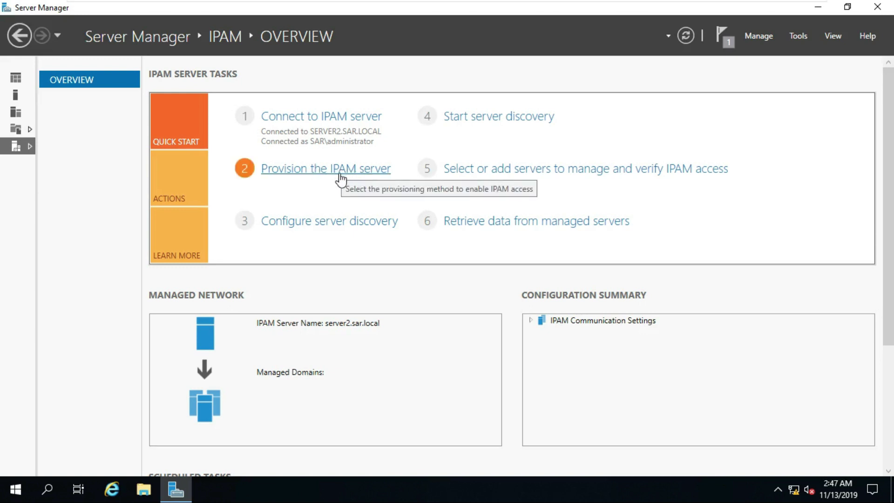
Provision IPAM with Windows Internal Database and Group Policy provisioning using GPO prefix IPAMGPO.
click(309, 181)
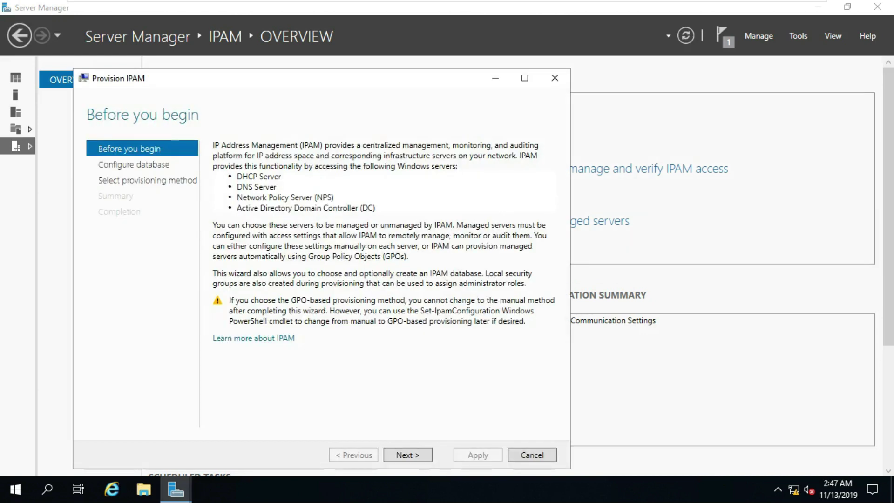
click(406, 456)
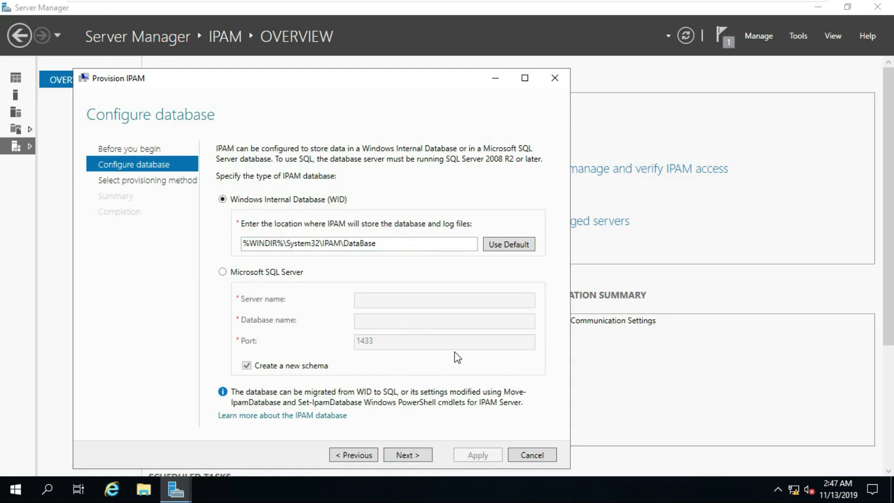
click(408, 455)
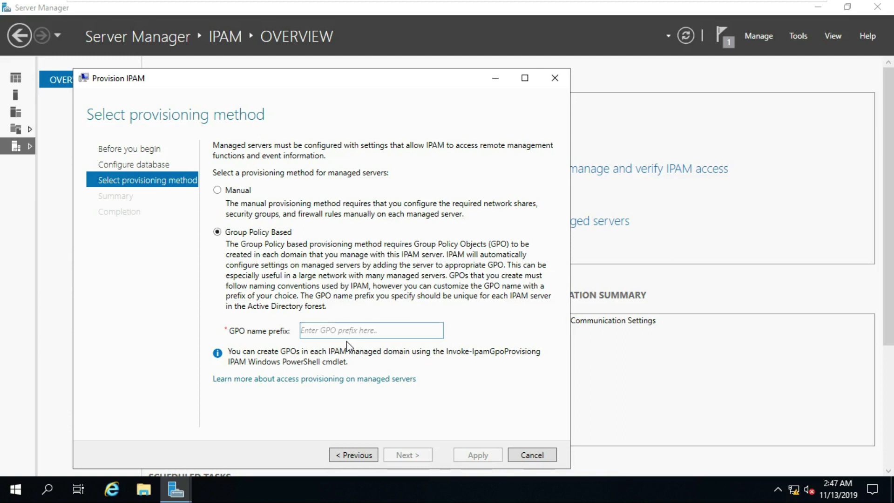
text(IPA)
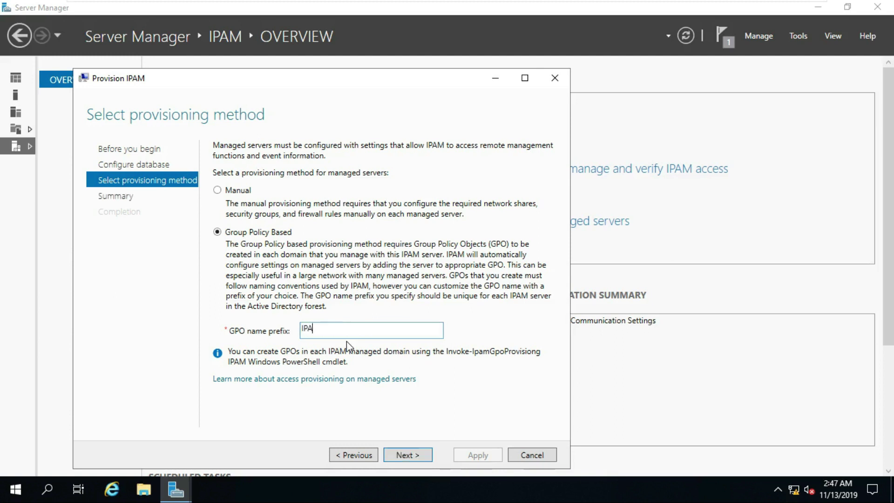
text(MGPO)
click(409, 455)
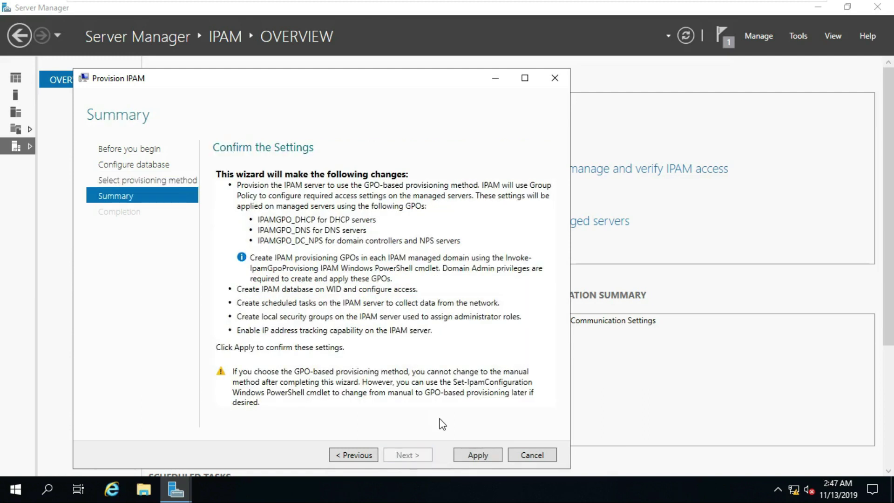
click(477, 455)
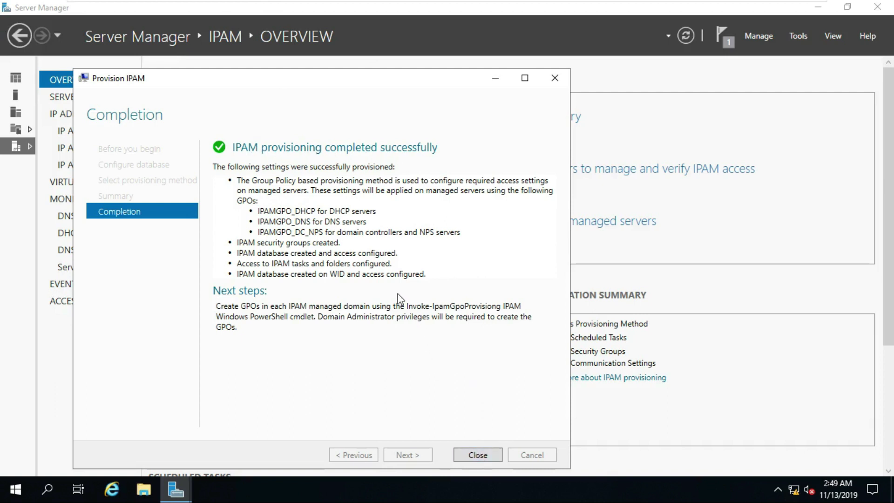
Set server discovery to the sar.local domain with Domain controller and DNS server roles.
click(478, 457)
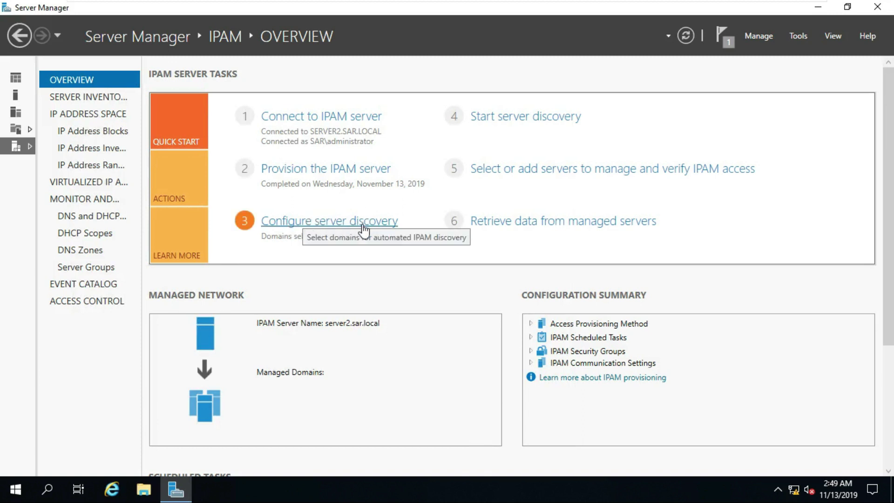
click(336, 230)
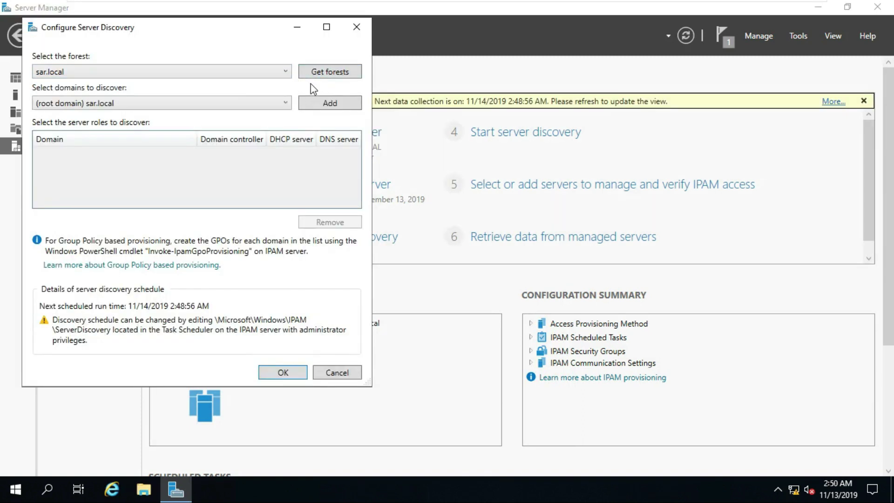
click(320, 103)
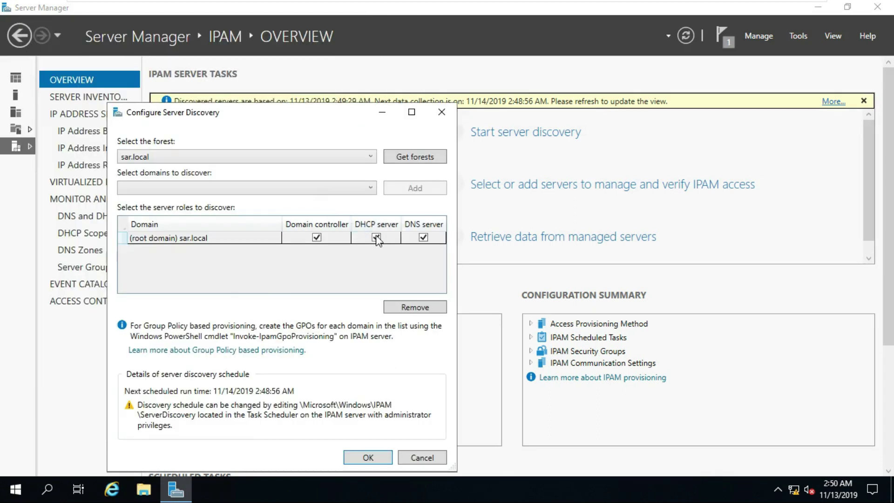
click(377, 238)
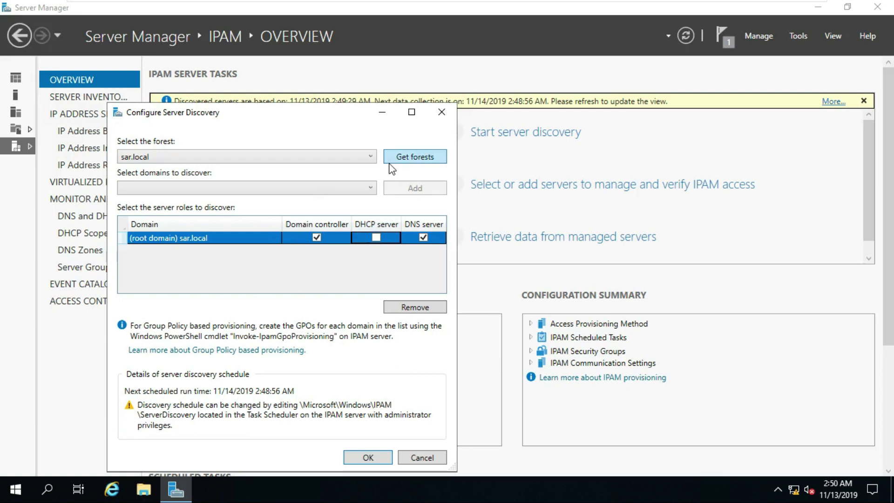
click(354, 188)
click(229, 188)
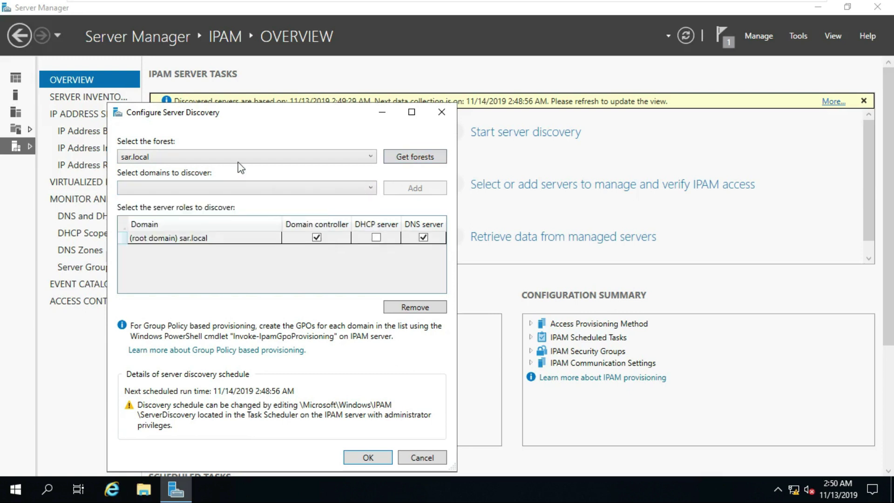
click(354, 159)
click(355, 158)
click(368, 456)
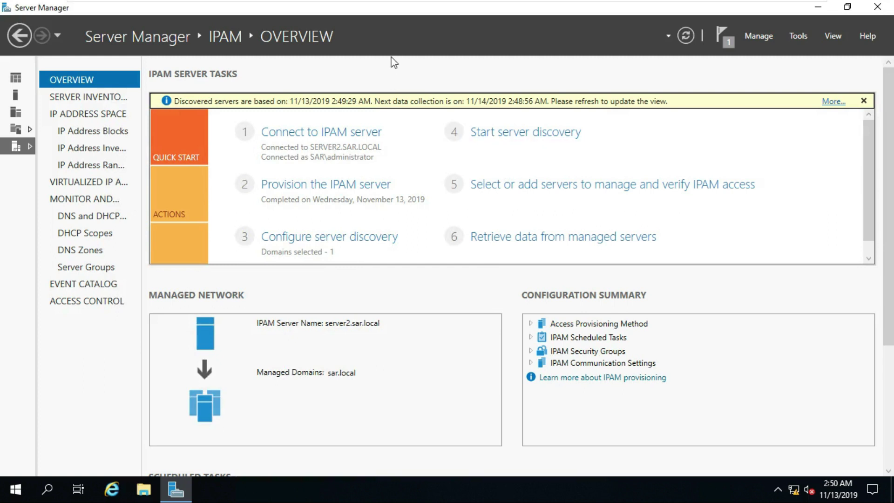
Start IPAM server discovery for the sar.local domain.
click(516, 136)
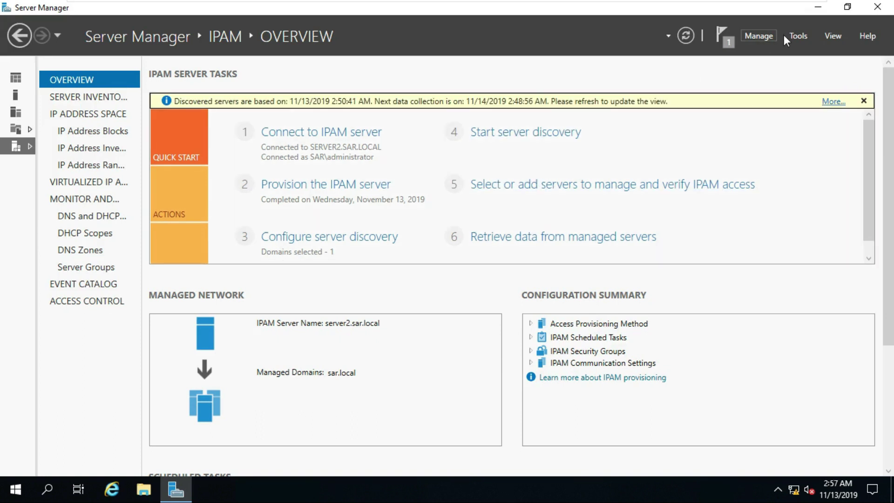
Launch Windows PowerShell ISE from the Tools menu.
click(797, 36)
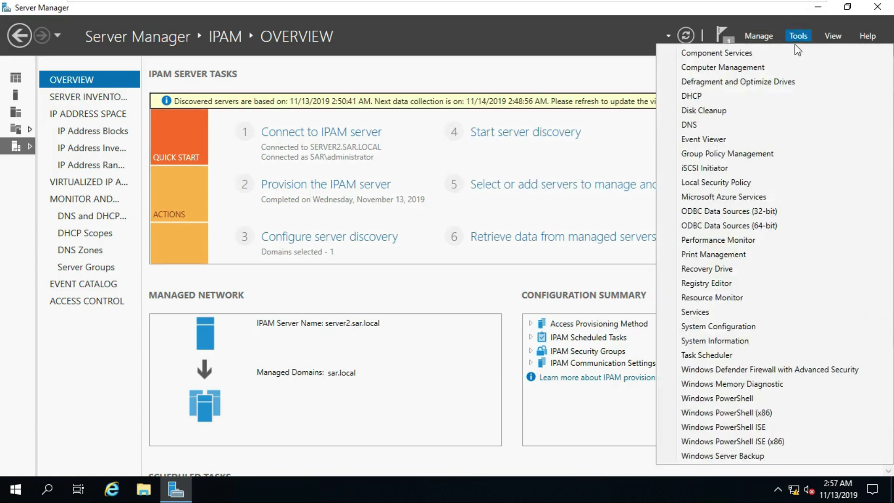
click(756, 429)
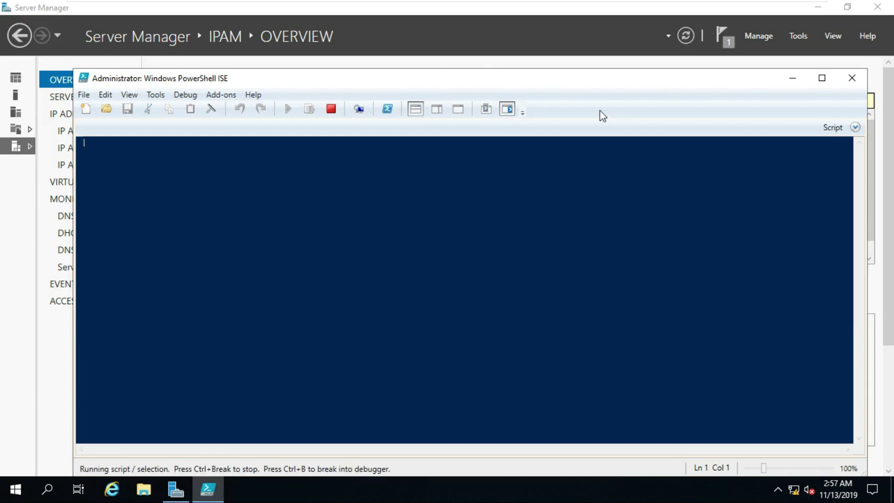
drag(498, 81, 477, 62)
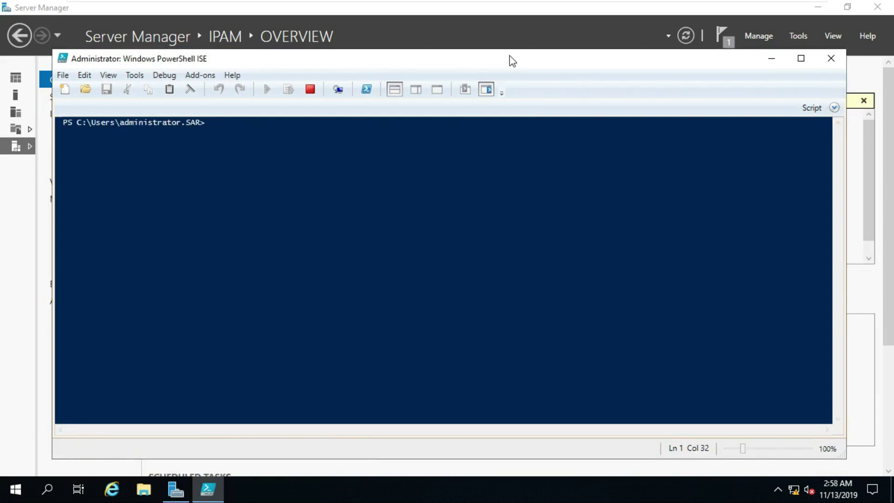
Enter Invoke-IpamGpoProvisioning -Domain sar.local -GpoPrefixName in the ISE console.
text(Invoke)
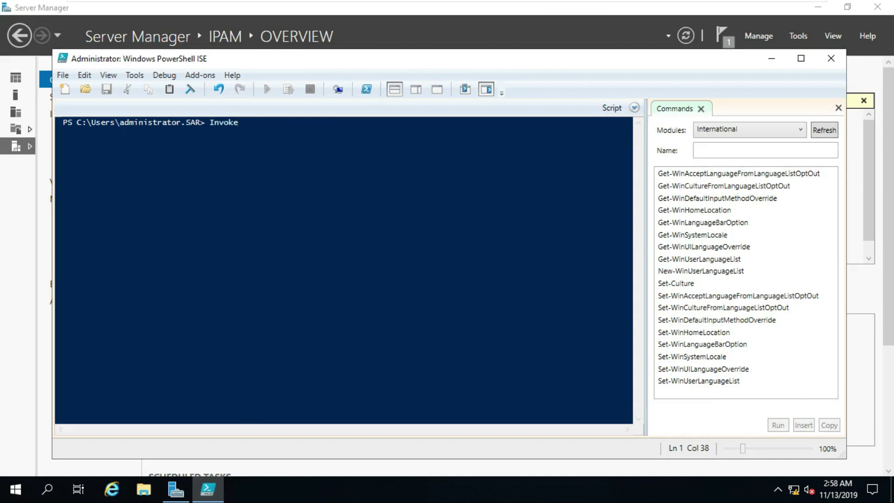
text(-)
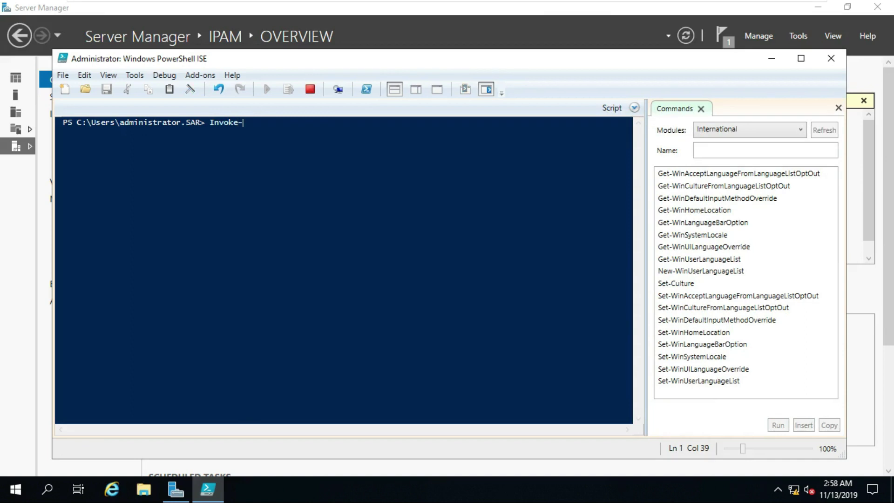
text(ip)
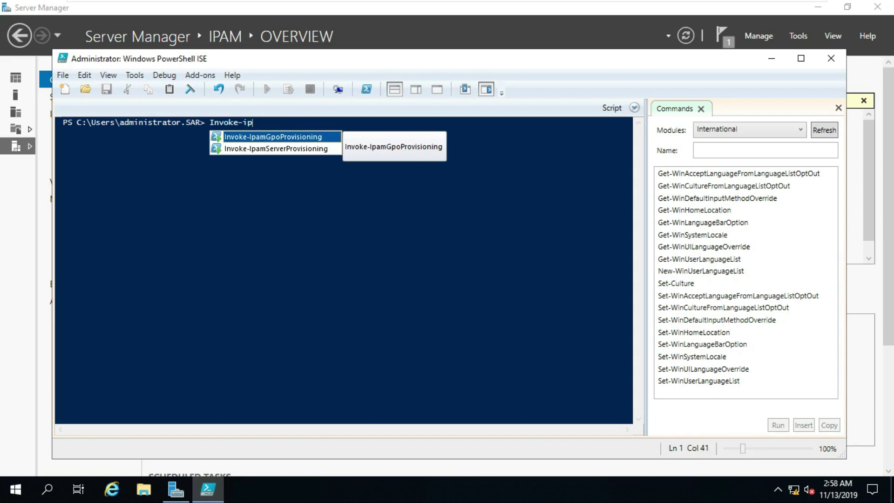
double_click(294, 138)
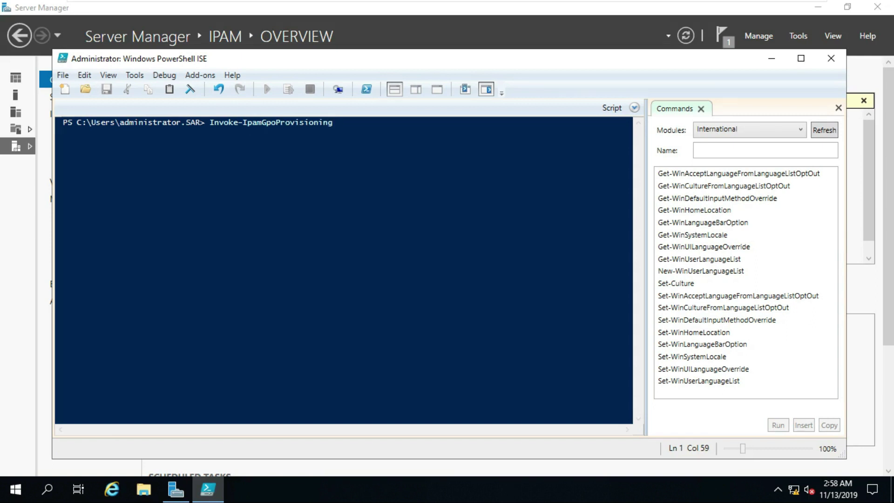
text(-)
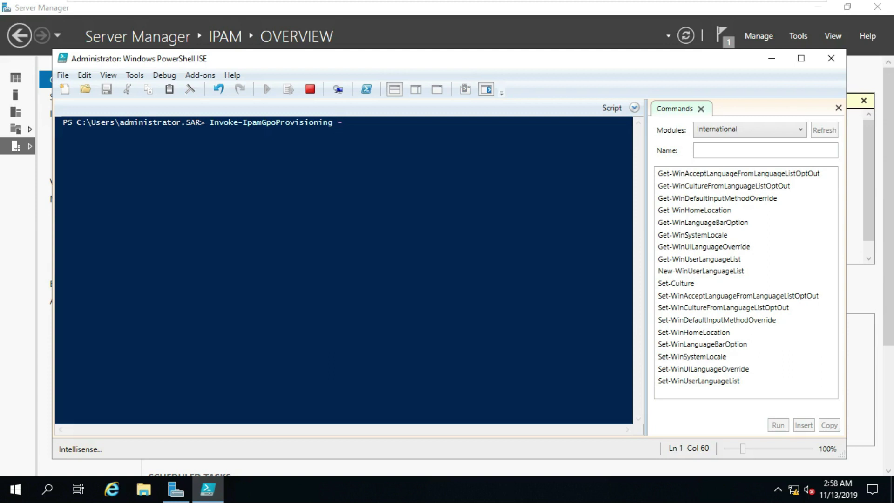
text(Domain )
text(sa)
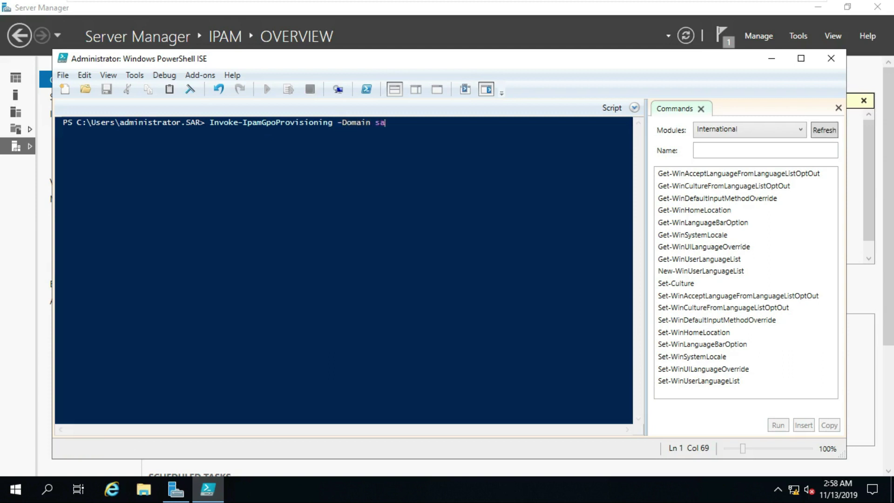
text(r.local)
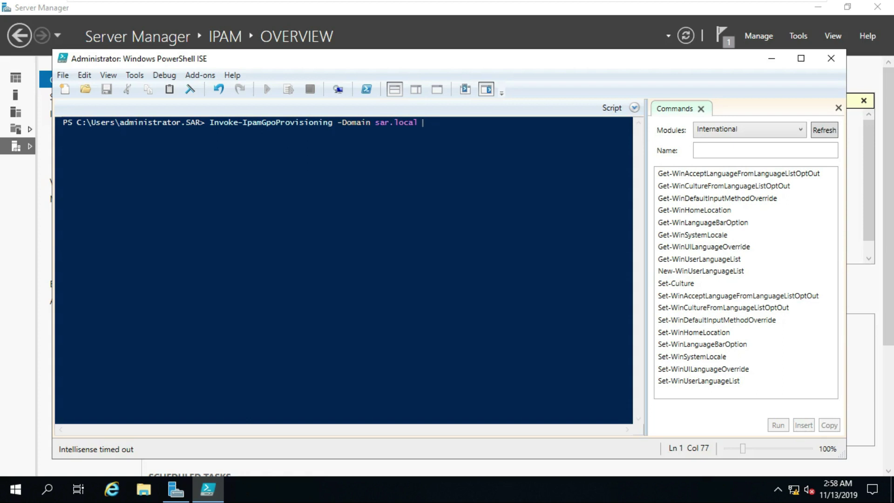
mouse_move(606, 5)
text(-gpo)
key(BackSpace)
key(BackSpace)
key(BackSpace)
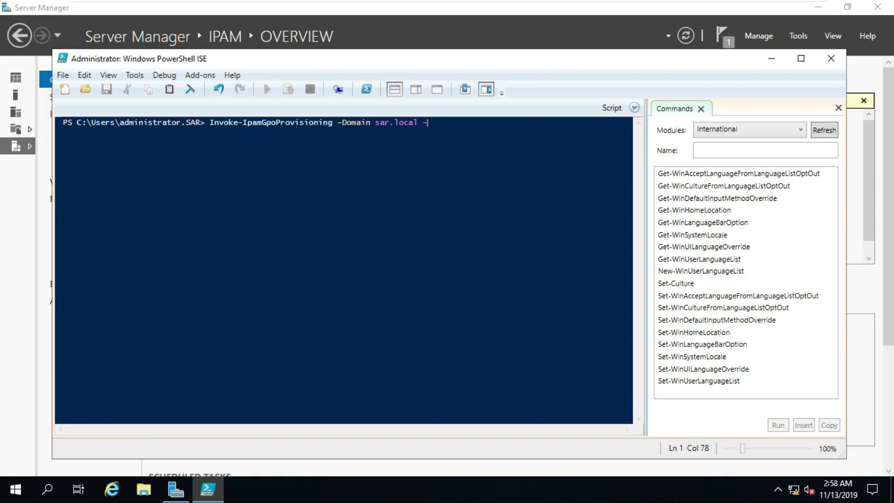
text(GpoPrefixName)
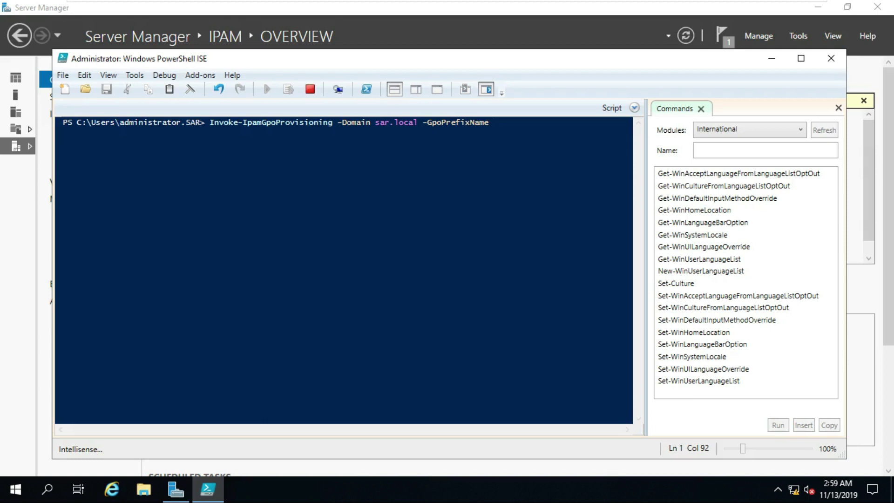
Add IPAMGPO, -IpamServerFqdn SERVER2.sar.local and -DelegatedGpoUser Administrator to the command.
text(IPAM)
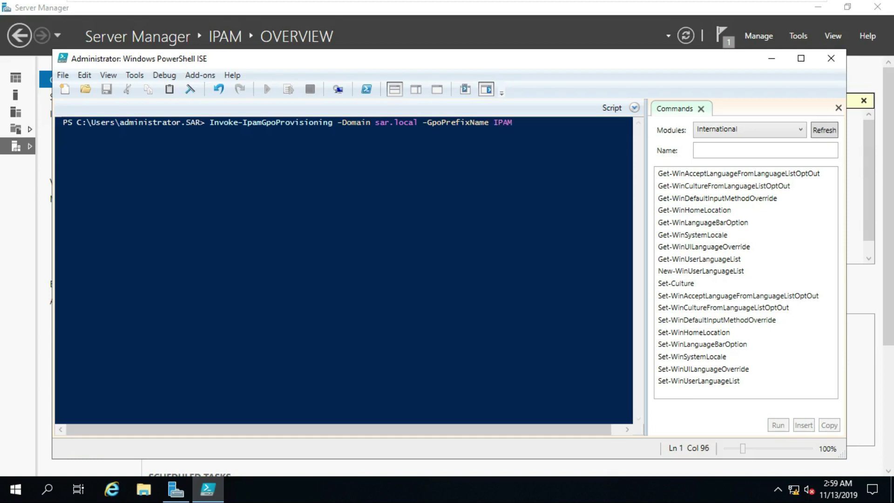
text(GPO)
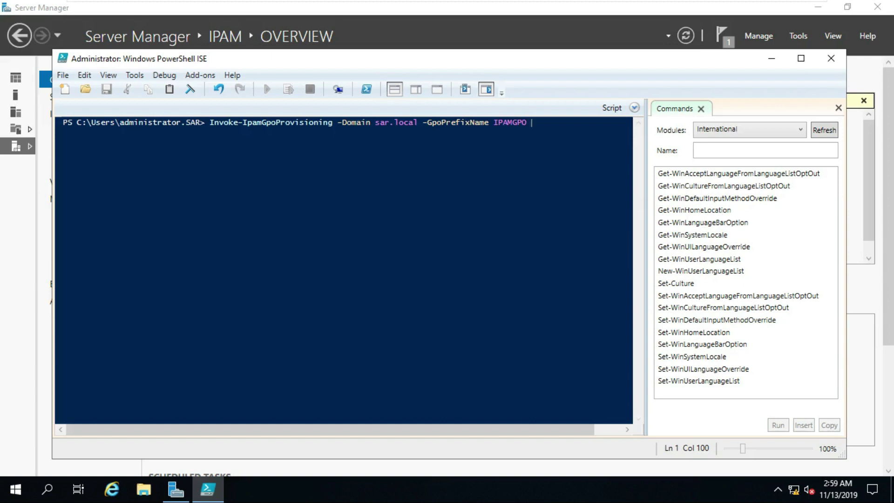
drag(646, 159, 677, 163)
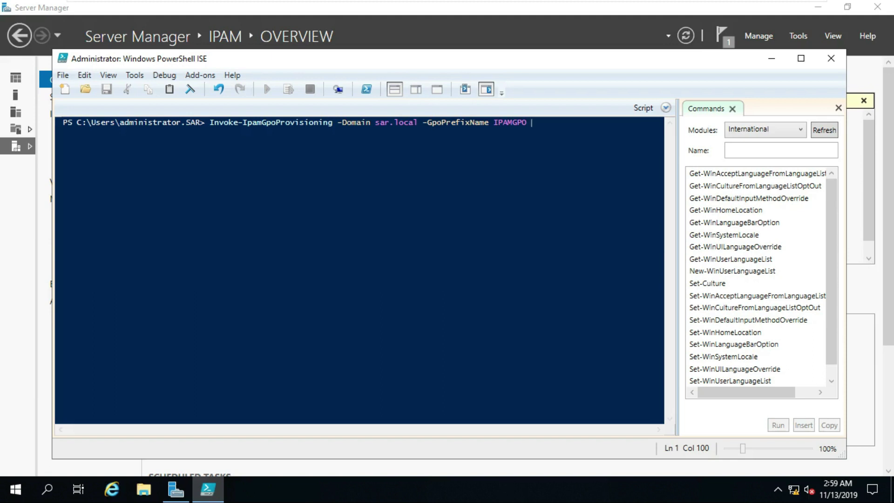
text(-)
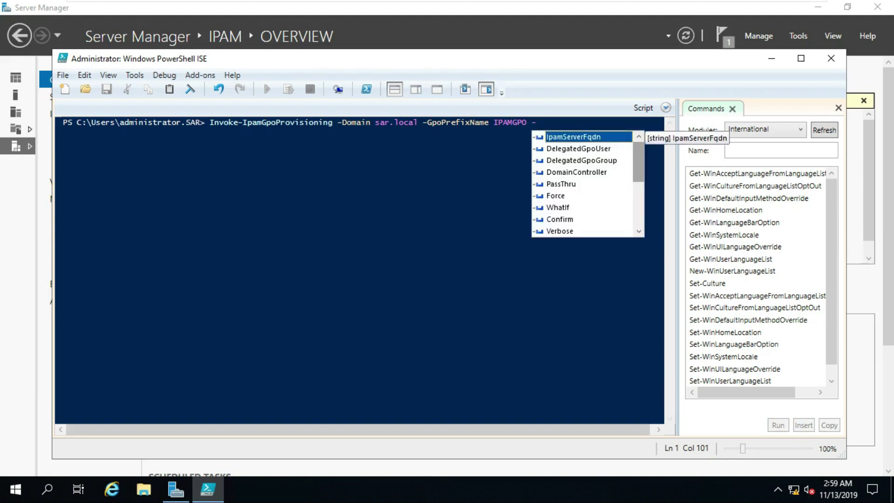
double_click(579, 138)
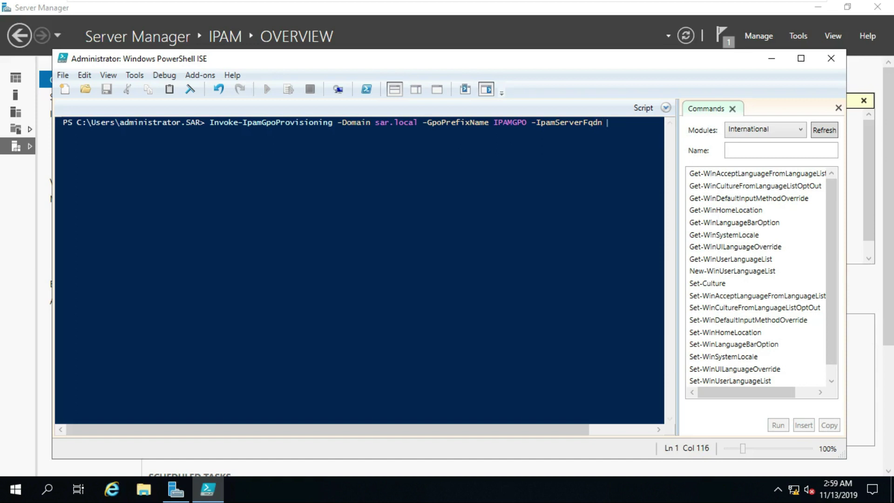
text(SERVER)
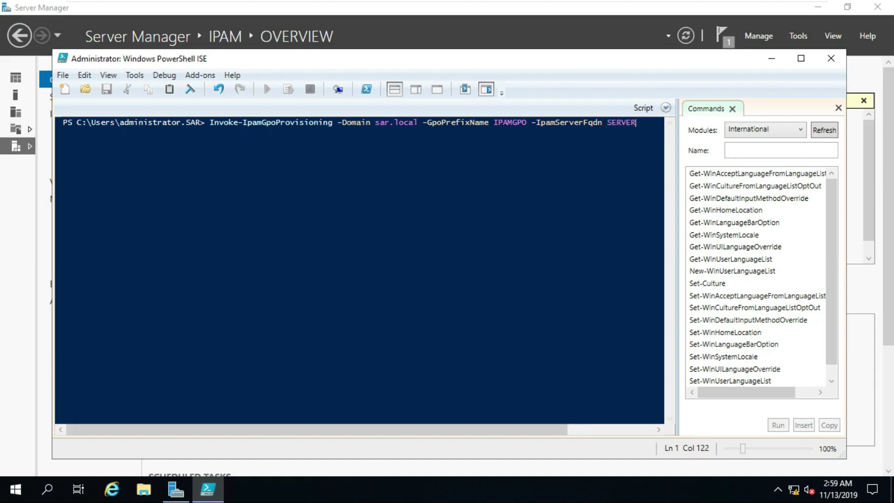
text(2.sar.local)
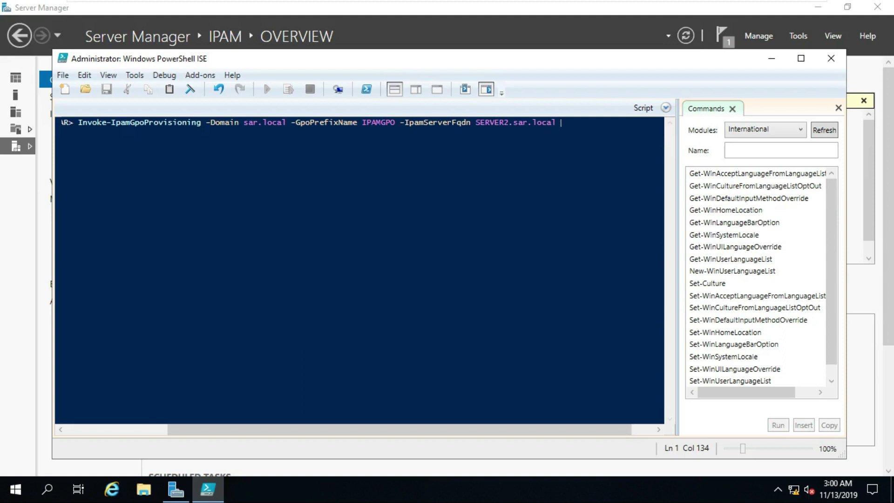
text( -)
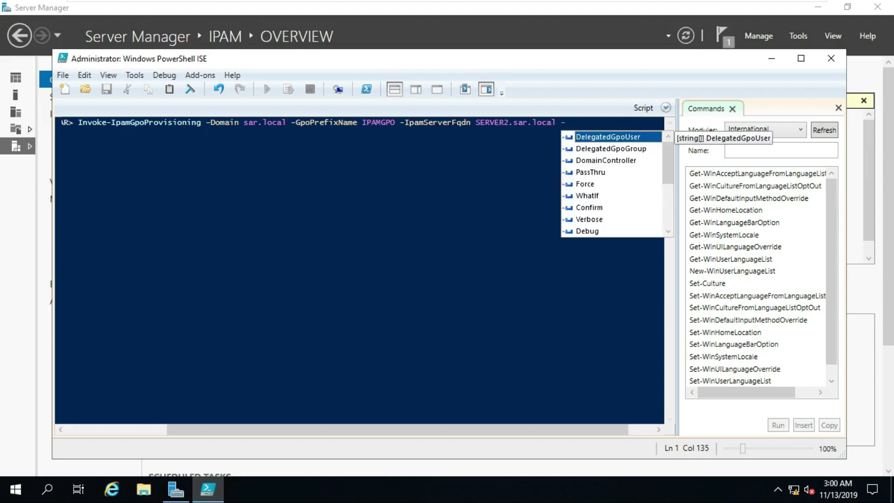
double_click(634, 137)
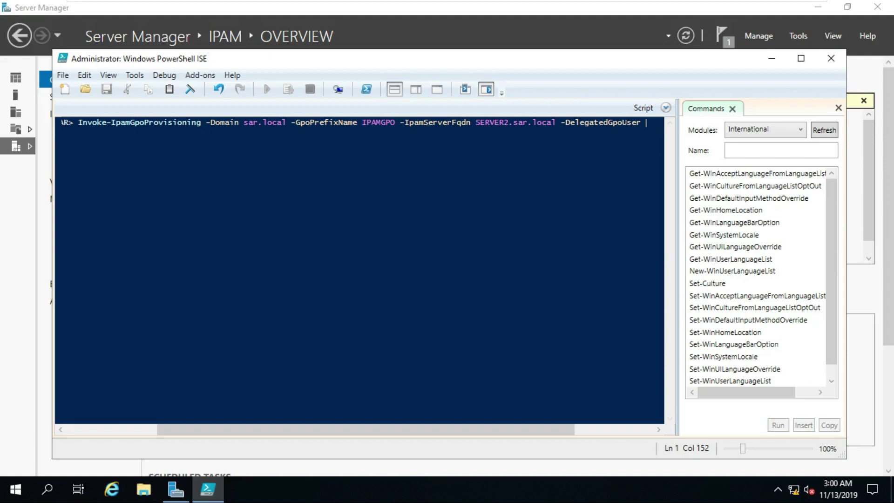
text(Administrator)
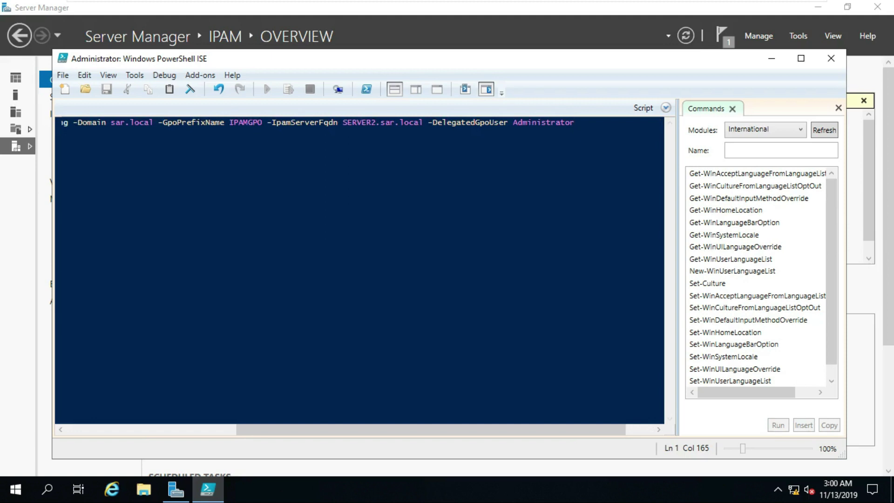
Run the provisioning command and answer Yes to the confirmation and every continue prompt.
key(Return)
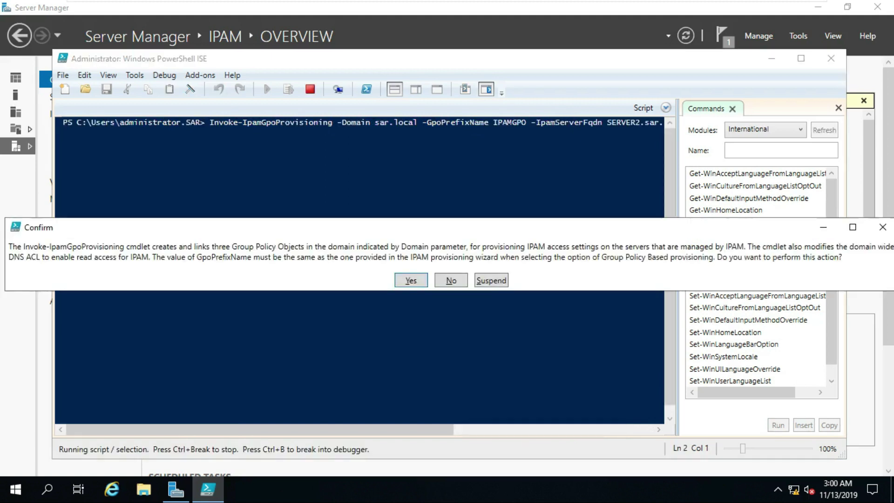
click(412, 281)
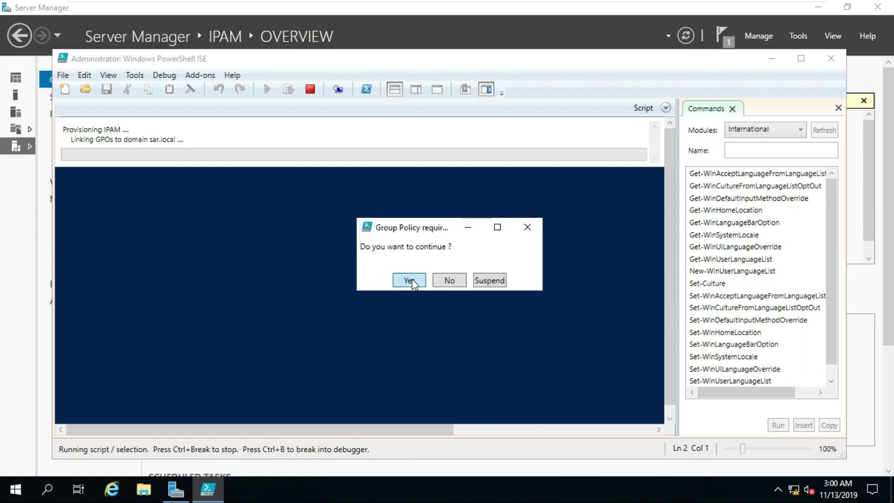
click(412, 282)
click(411, 286)
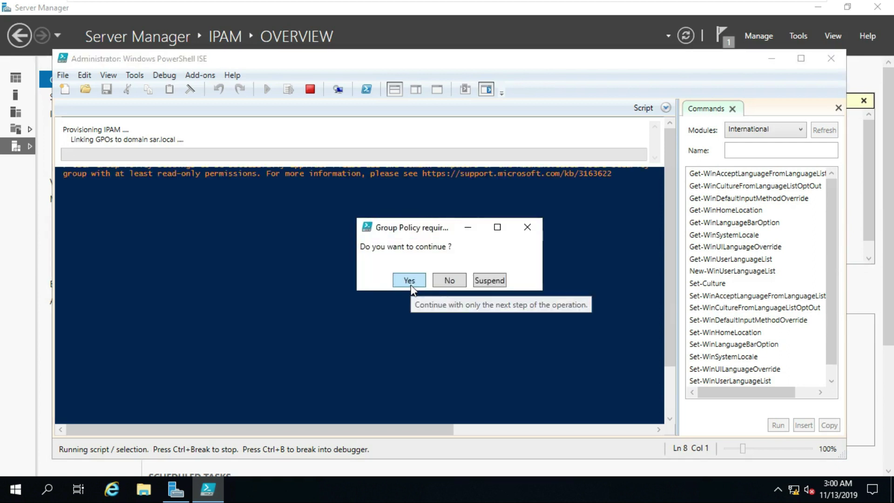
click(410, 281)
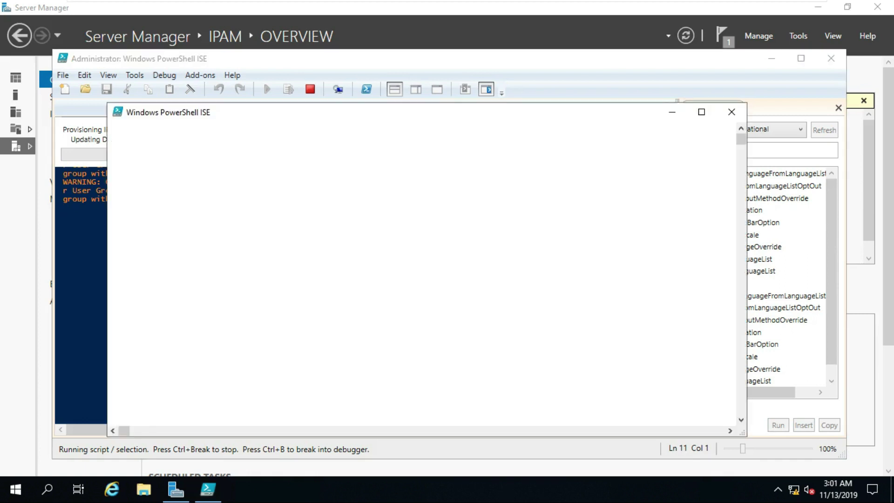
click(412, 284)
On the AD@2019 domain controller, launch Group Policy Management from Server Manager's Tools menu.
click(190, 89)
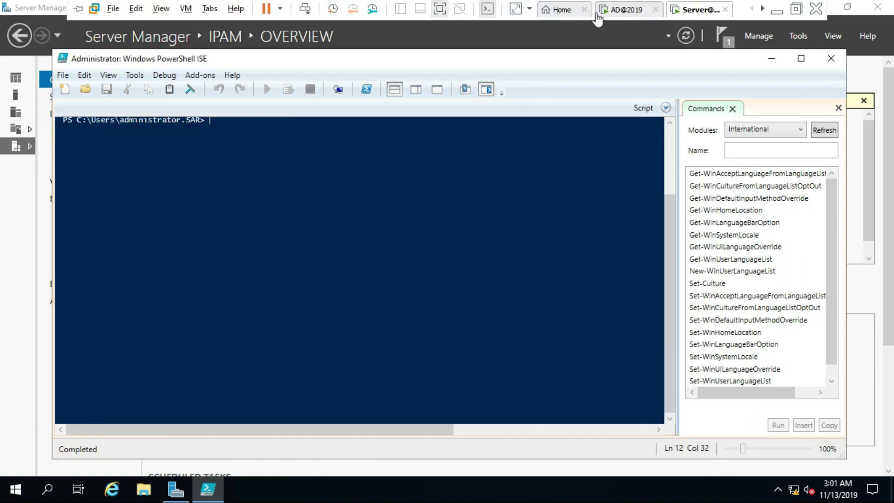
click(616, 10)
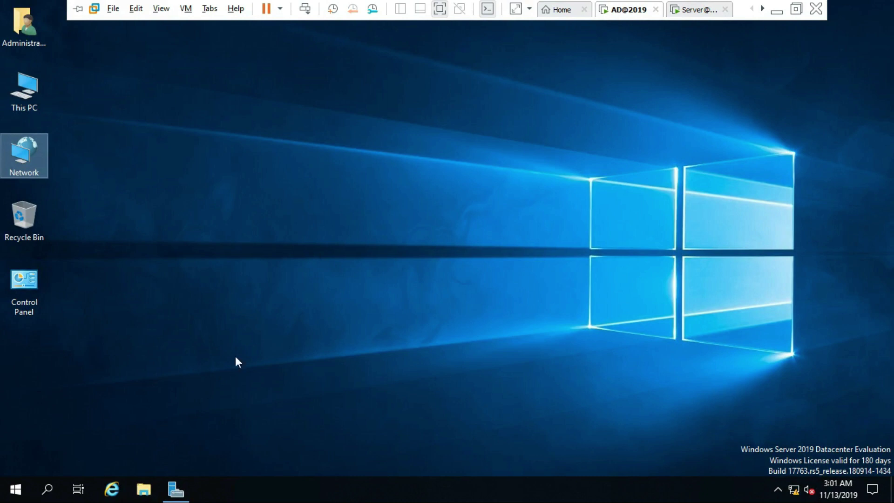
click(176, 490)
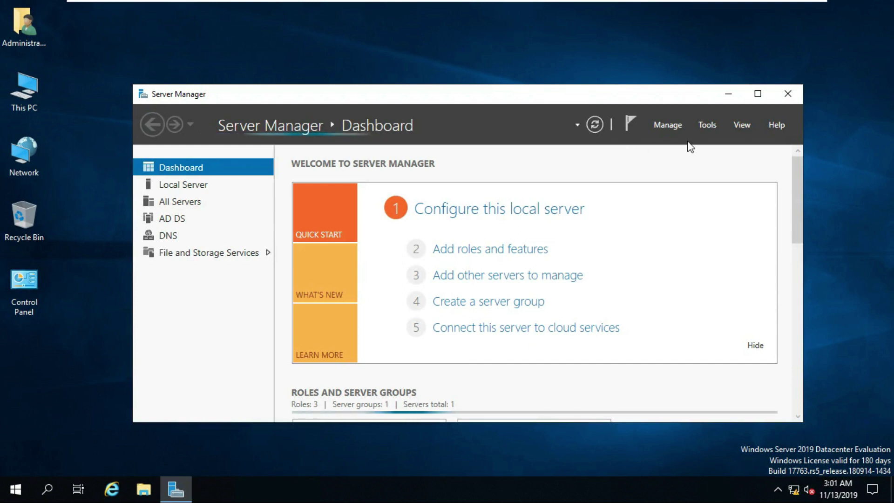
click(708, 126)
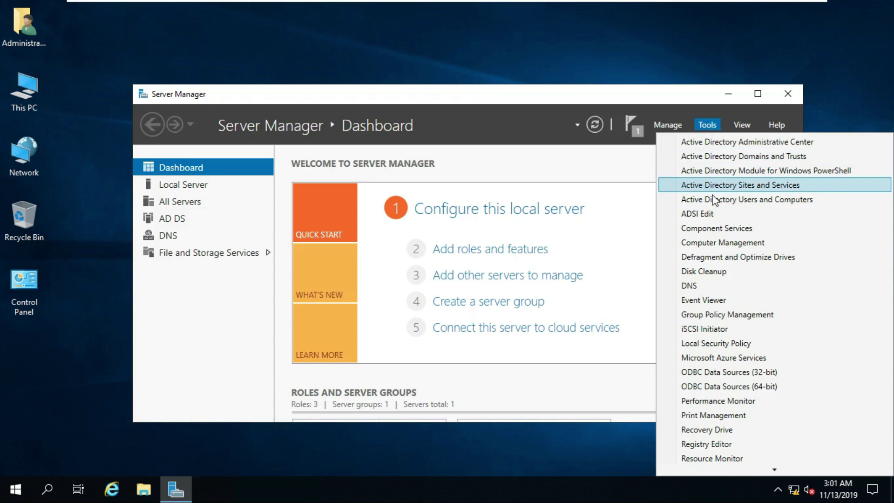
click(714, 316)
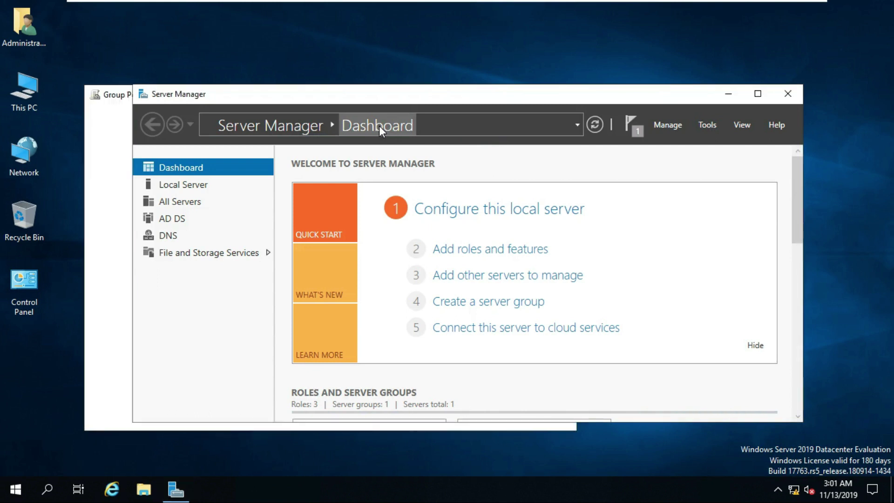
Expand Forest > Domains > sar.local in the Group Policy Management tree.
click(117, 93)
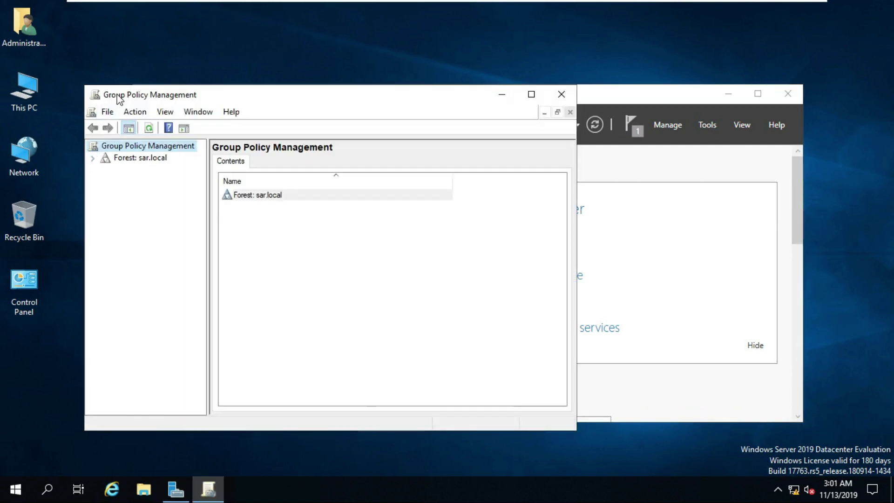
click(93, 158)
click(106, 170)
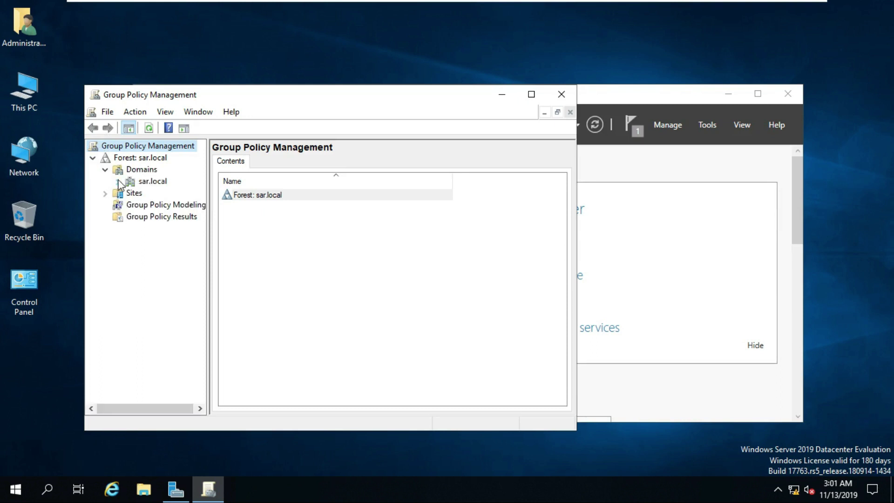
click(117, 181)
Check the IPAMGPO_DC_NPS, IPAMGPO_DHCP and IPAMGPO_DNS links, widen the tree pane, and return to the IPAM server.
click(202, 206)
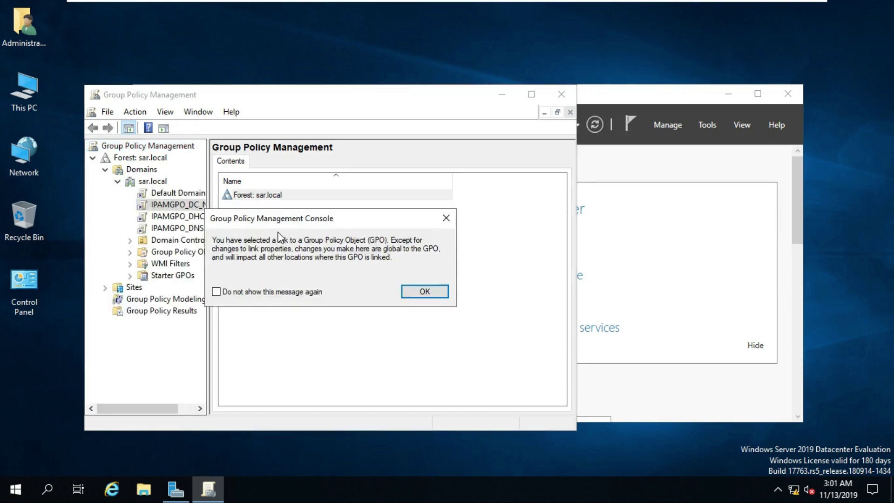
click(424, 291)
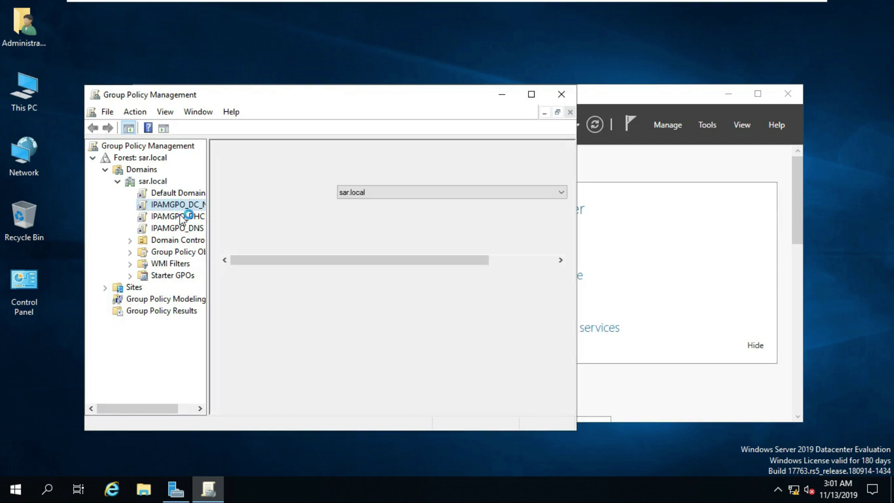
click(182, 216)
click(403, 285)
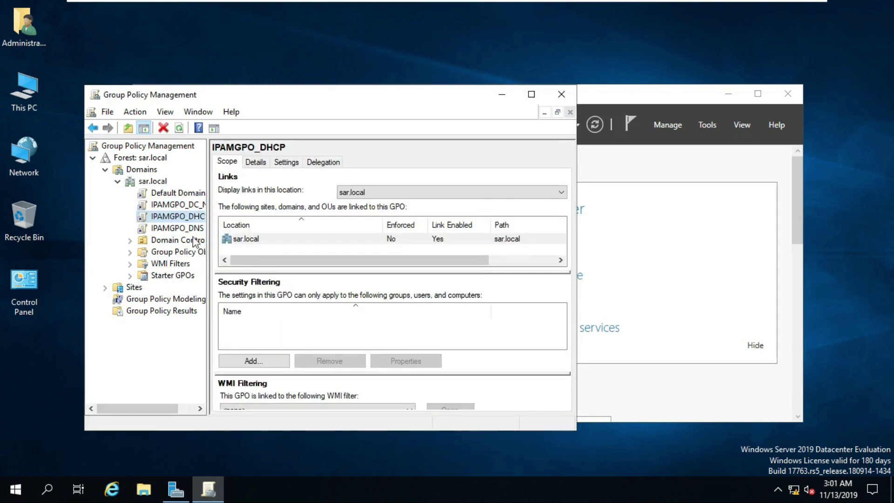
click(177, 228)
click(446, 297)
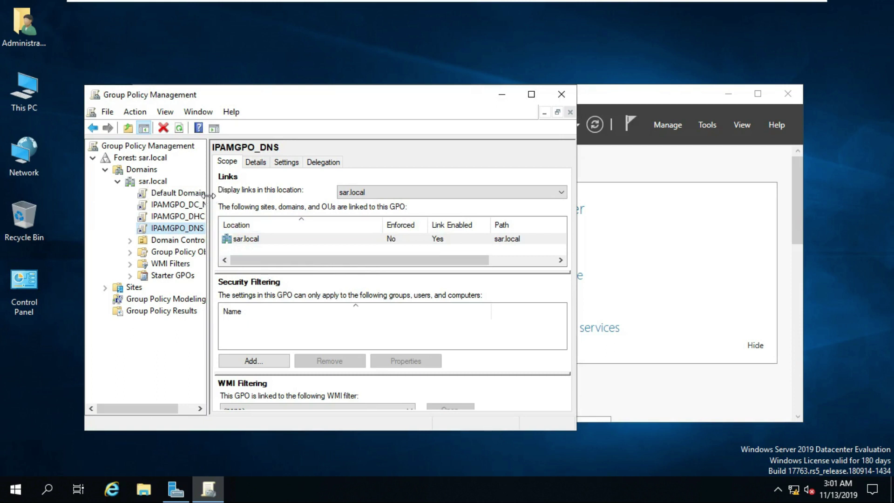
drag(208, 198, 267, 198)
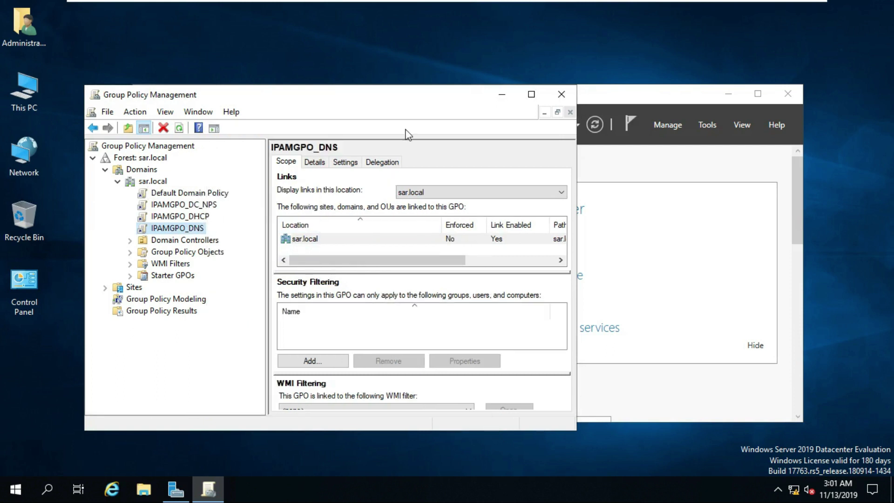
click(689, 11)
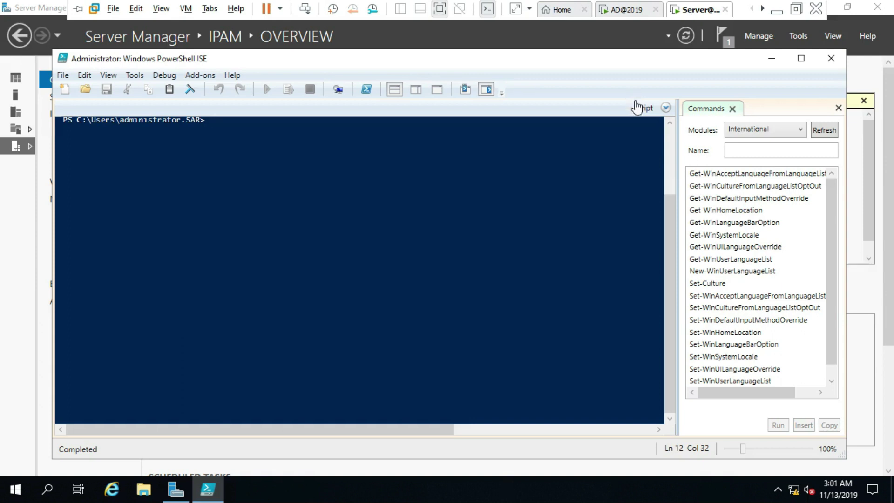
Close PowerShell ISE and change server1's manageability status to Managed in the IPAM server inventory.
click(834, 63)
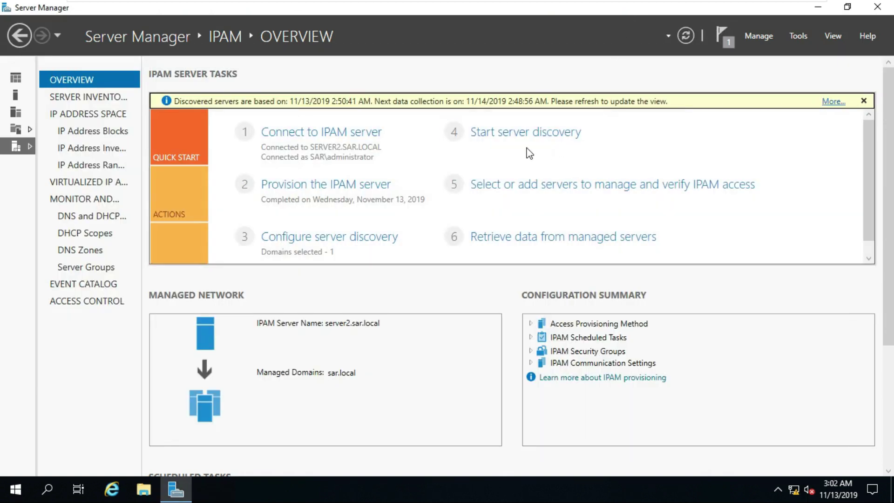
click(513, 185)
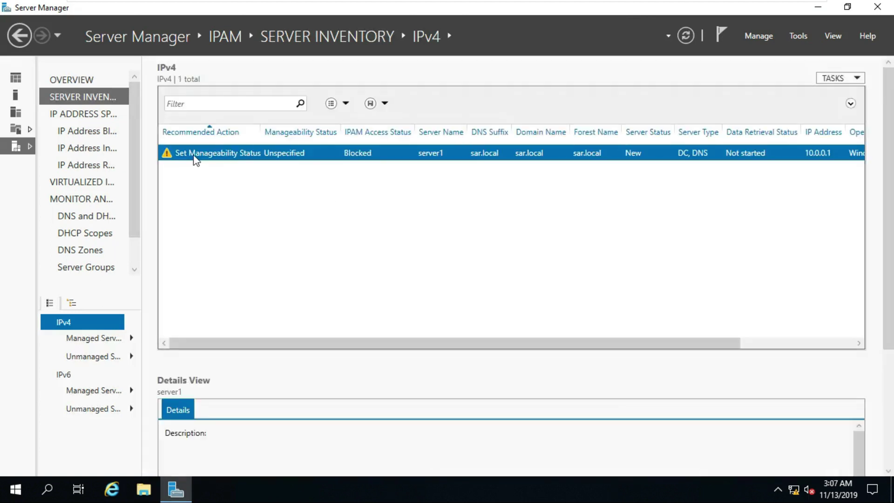
right_click(269, 157)
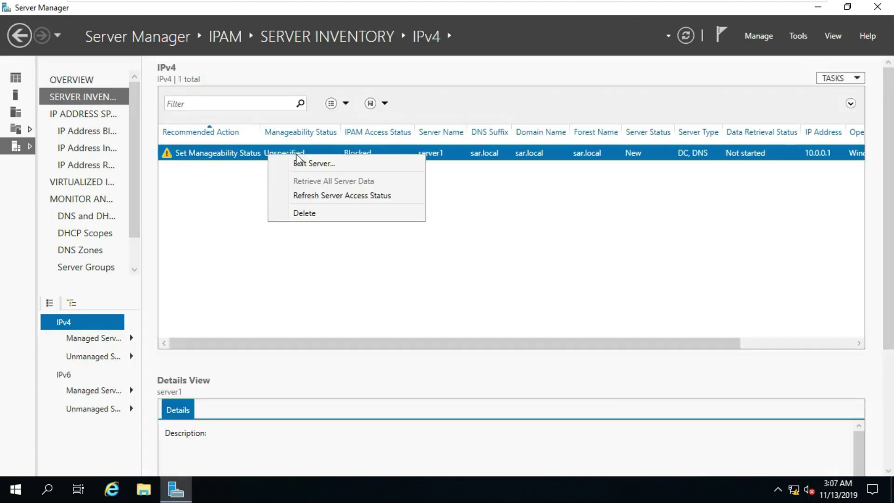
click(314, 168)
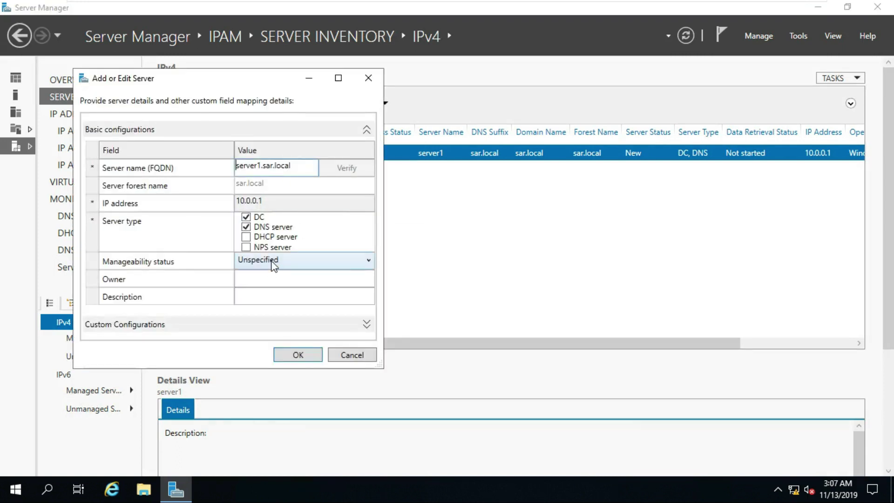
click(277, 261)
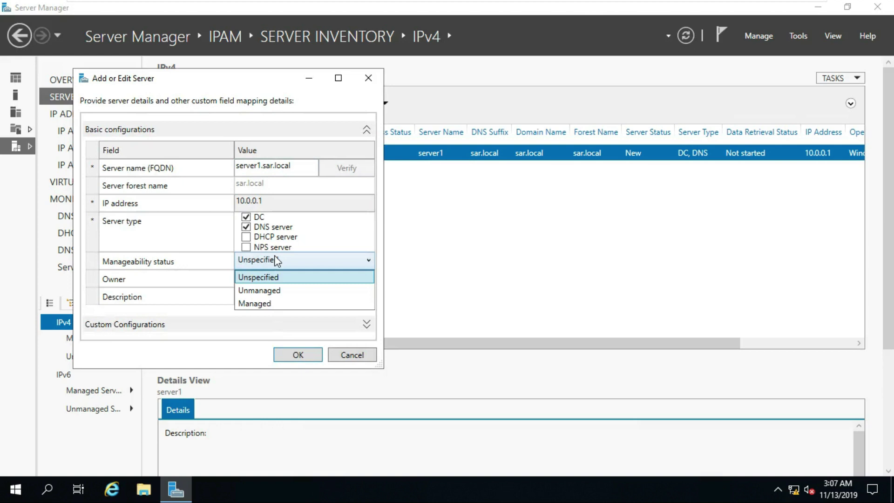
click(275, 304)
click(300, 357)
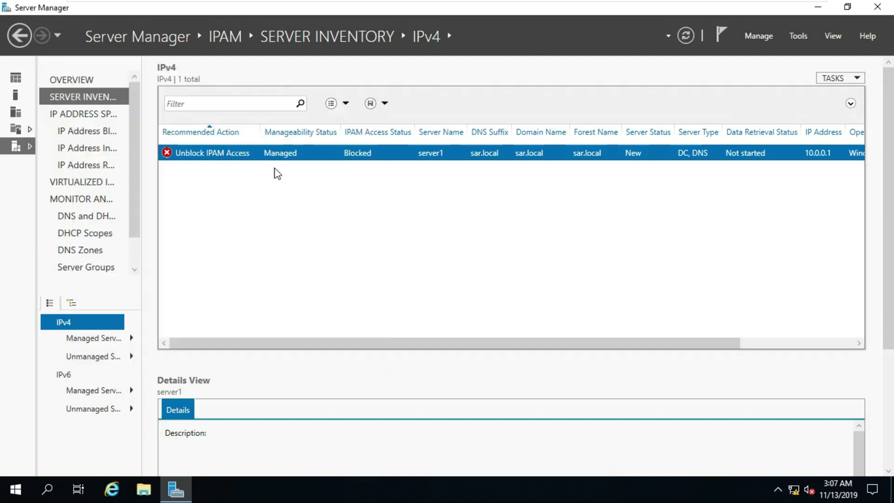
Bring up server1's action menu in the IPv4 server inventory.
key(shift+F10)
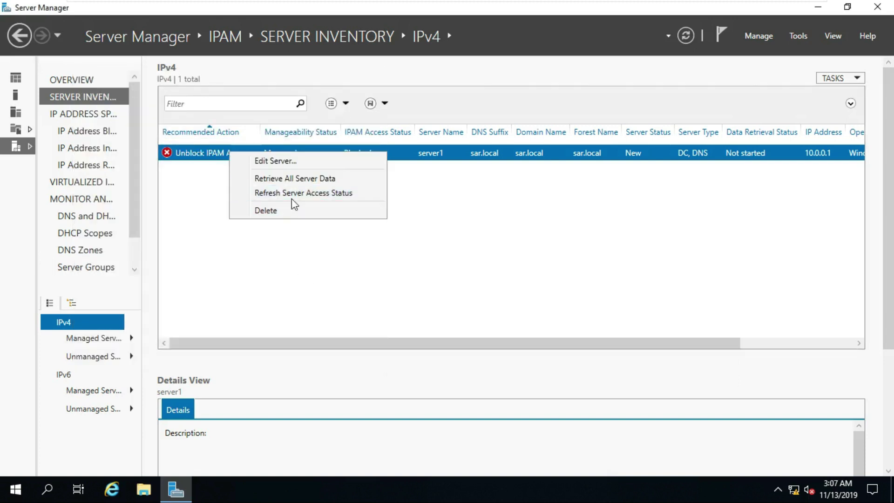
click(308, 185)
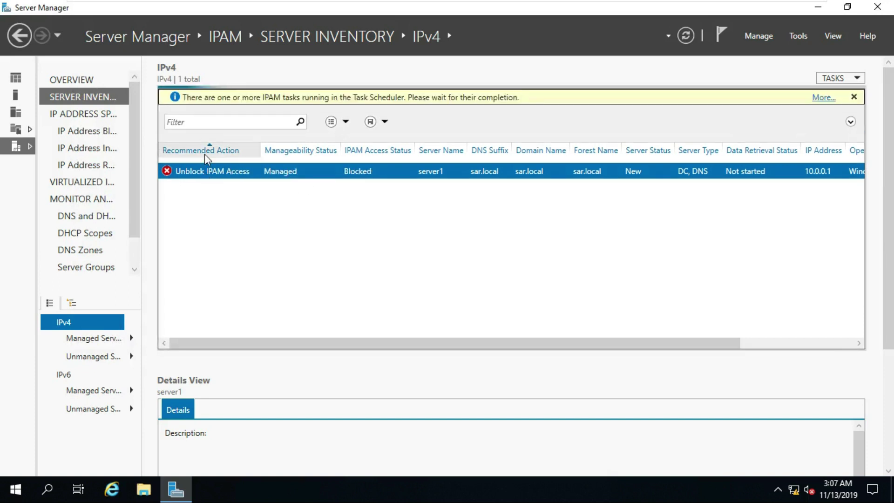
right_click(205, 154)
click(455, 220)
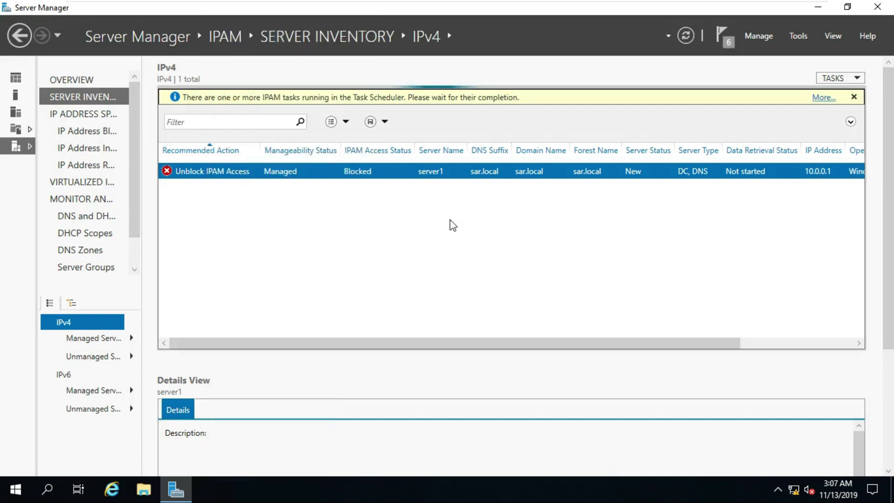
right_click(194, 178)
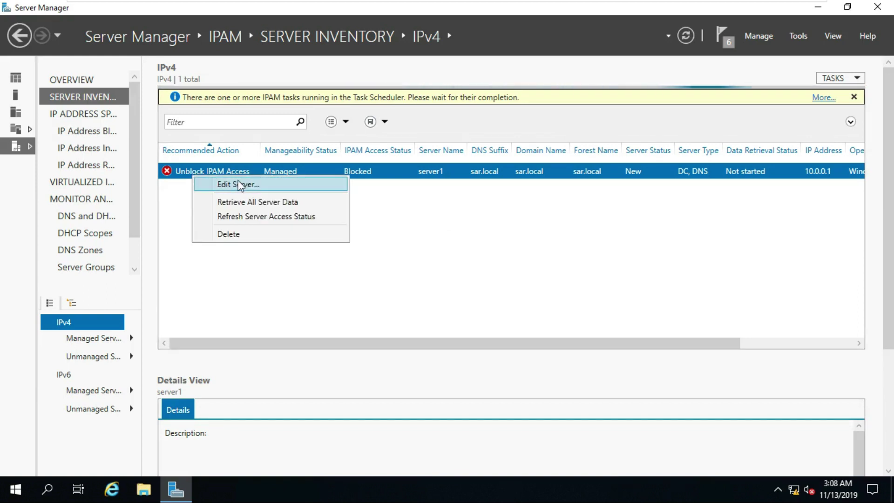
Refresh server1's access status, force a Group Policy update, and return to the IPv4 inventory.
click(247, 217)
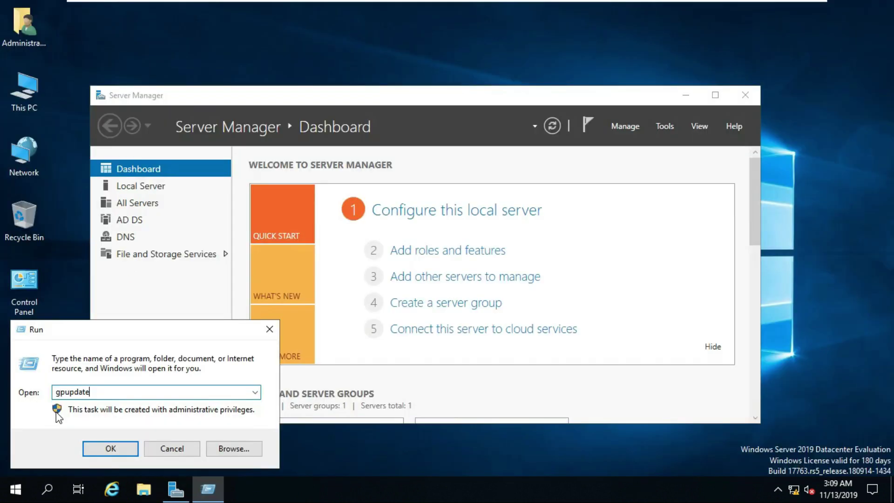
text(ce)
key(Return)
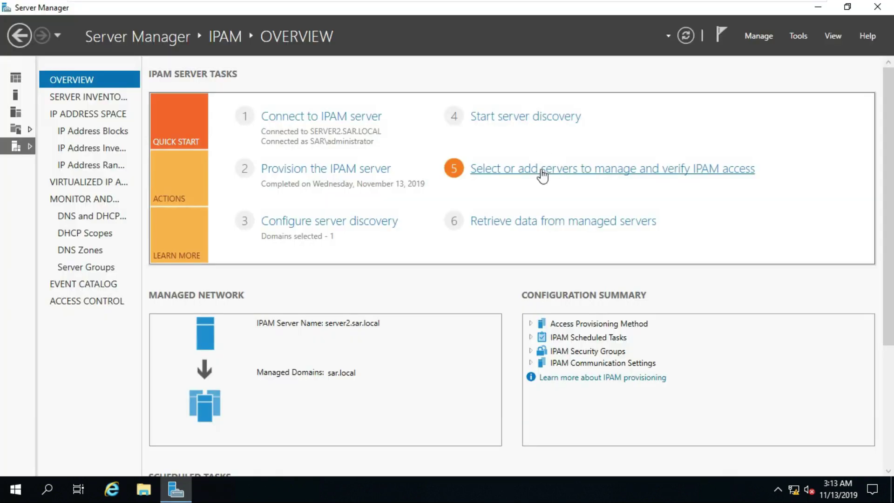
click(542, 172)
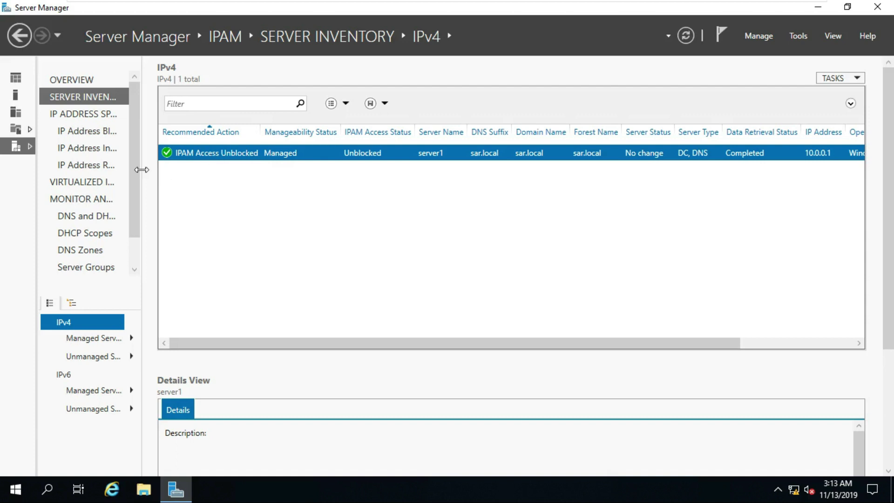
Launch the DNS Manager MMC for server1.sar.local from IPAM's DNS and DHCP Servers view.
drag(130, 157, 132, 181)
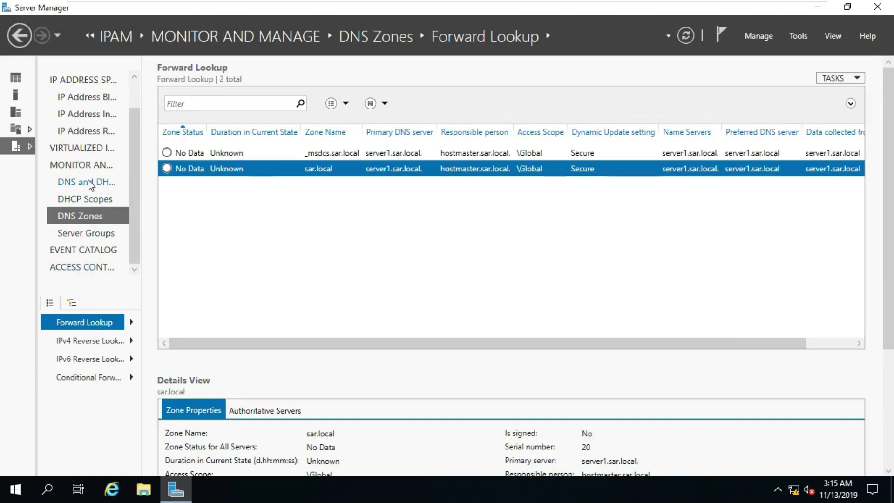
click(89, 184)
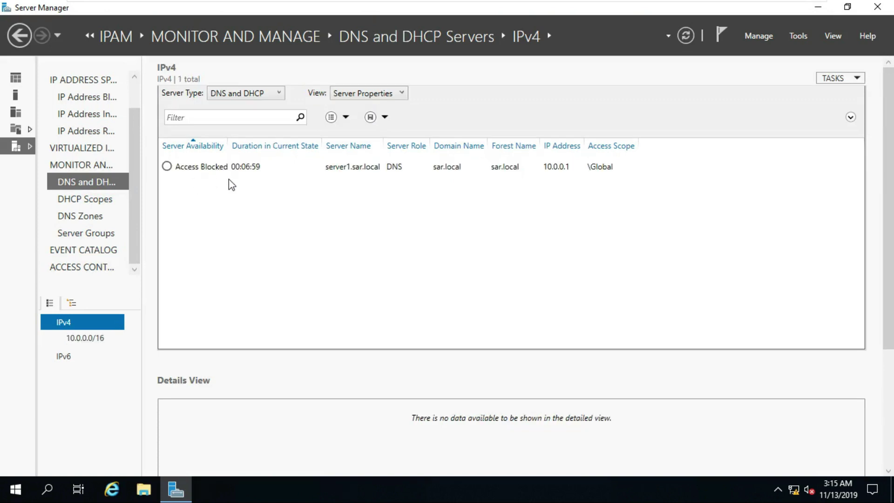
click(228, 172)
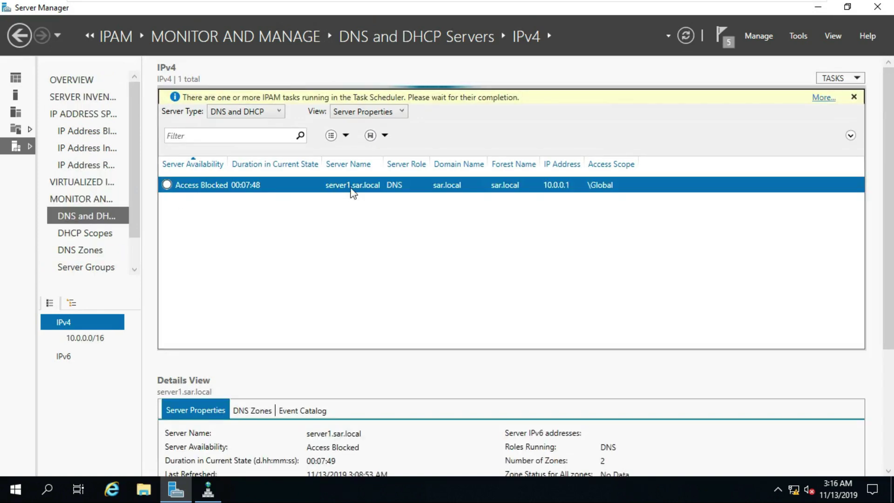
right_click(352, 194)
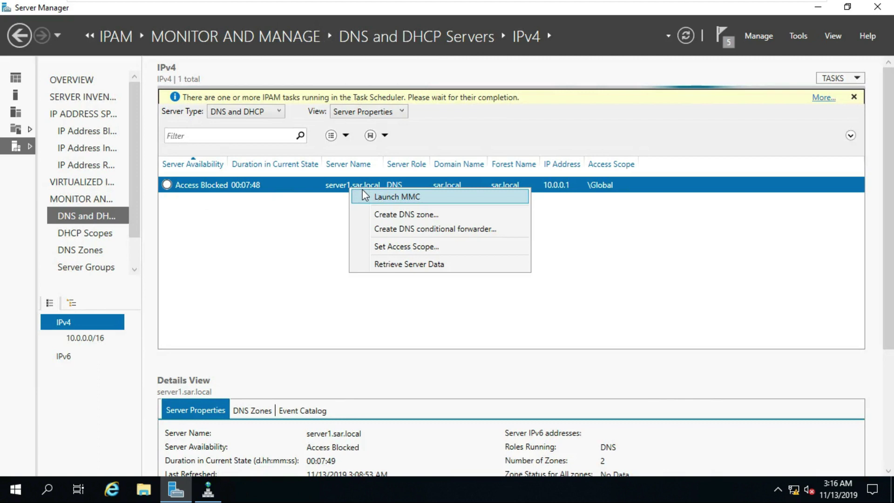
click(421, 203)
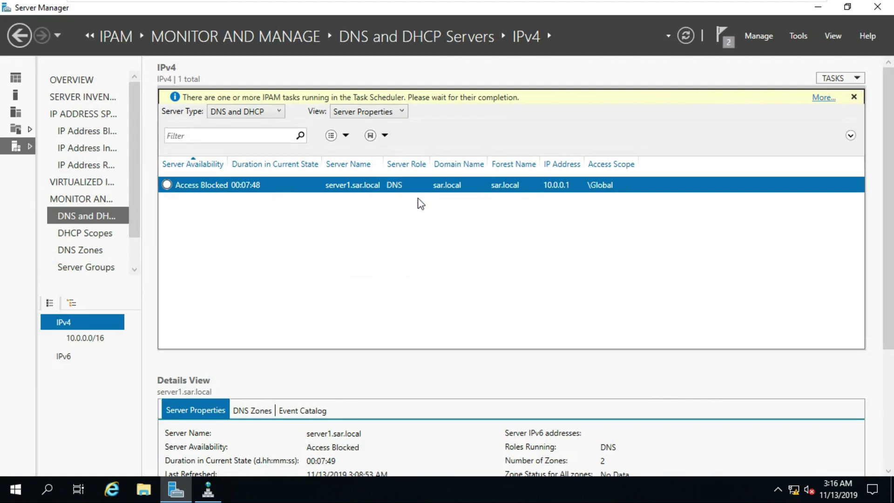
Expand server1.sar.local > Forward Lookup Zones and list the sar.local zone's host records.
drag(277, 47, 461, 68)
click(264, 125)
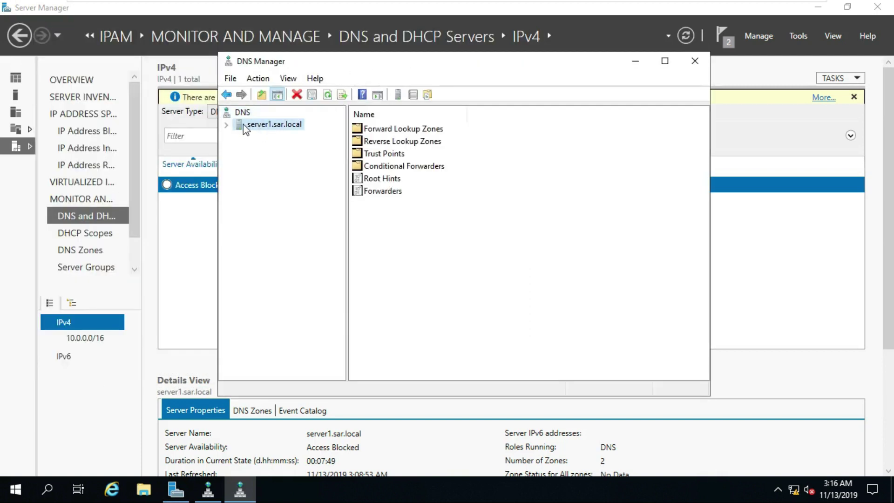
click(229, 125)
click(245, 137)
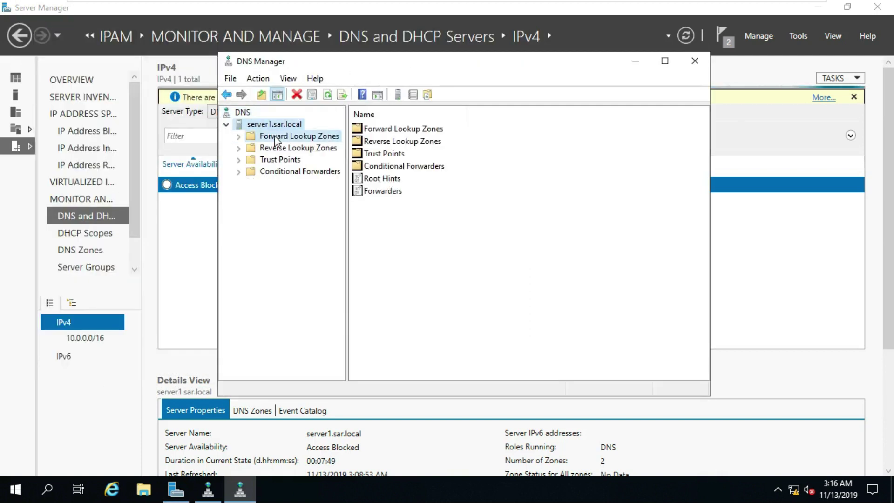
click(239, 136)
click(294, 160)
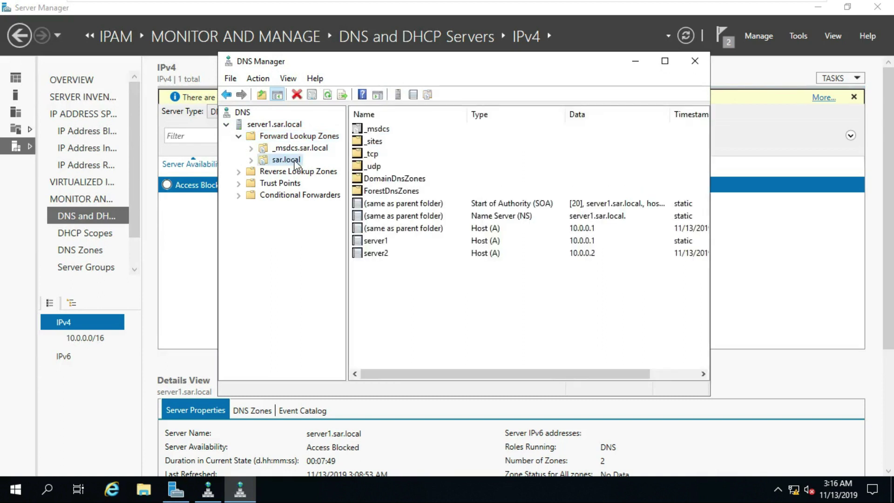
right_click(296, 164)
click(301, 158)
right_click(291, 164)
Enter host name test with IP 10.0.0.1, leaving the PTR and authenticated-update options unchecked.
click(337, 197)
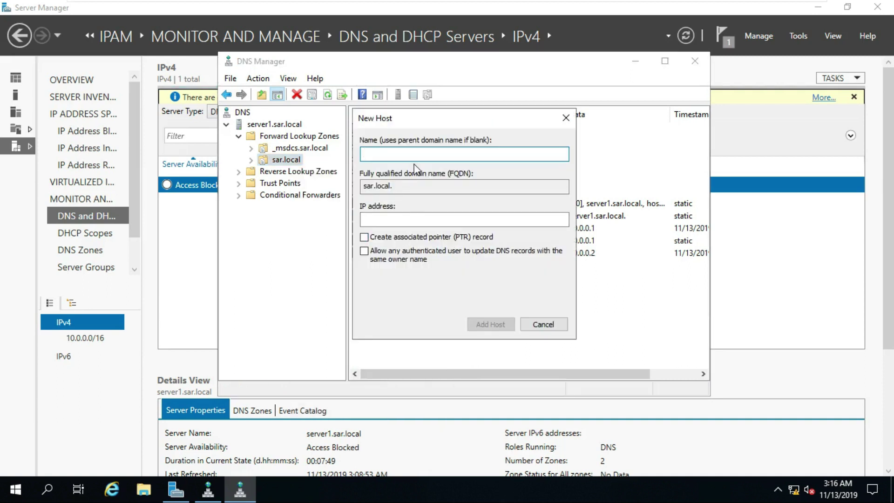
text(test)
click(368, 219)
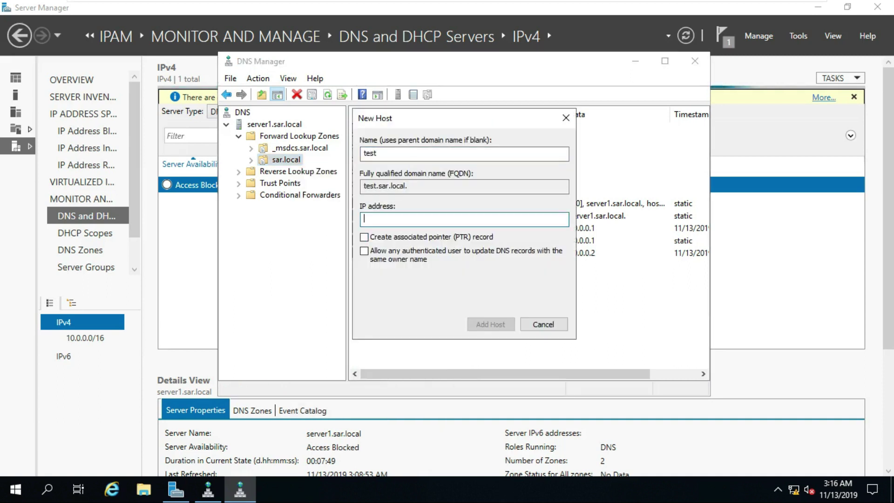
text(10.0.0.1)
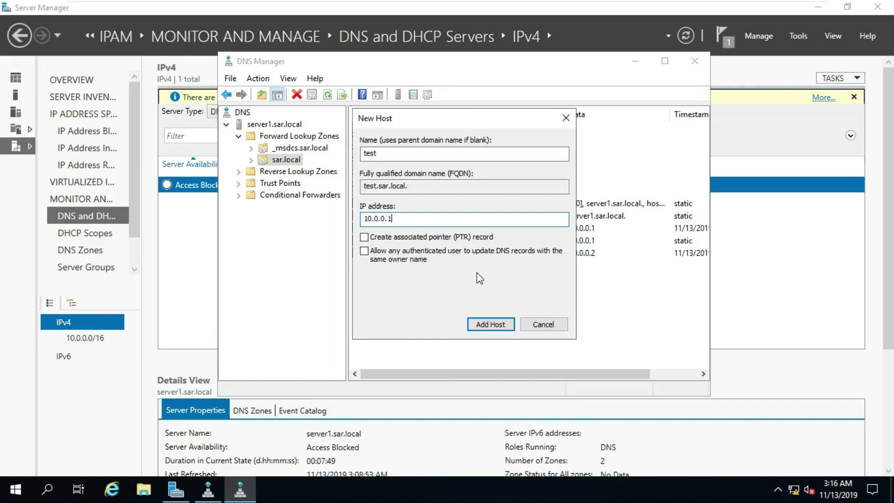
click(413, 239)
click(414, 256)
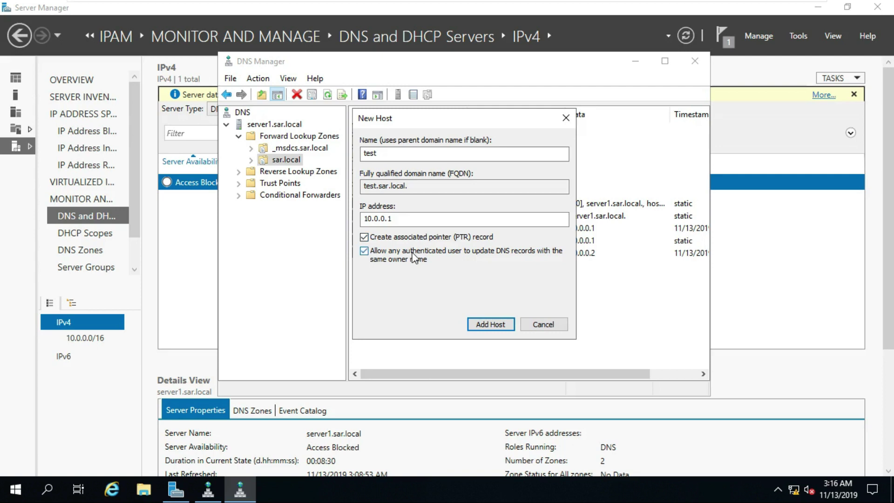
click(414, 238)
click(418, 261)
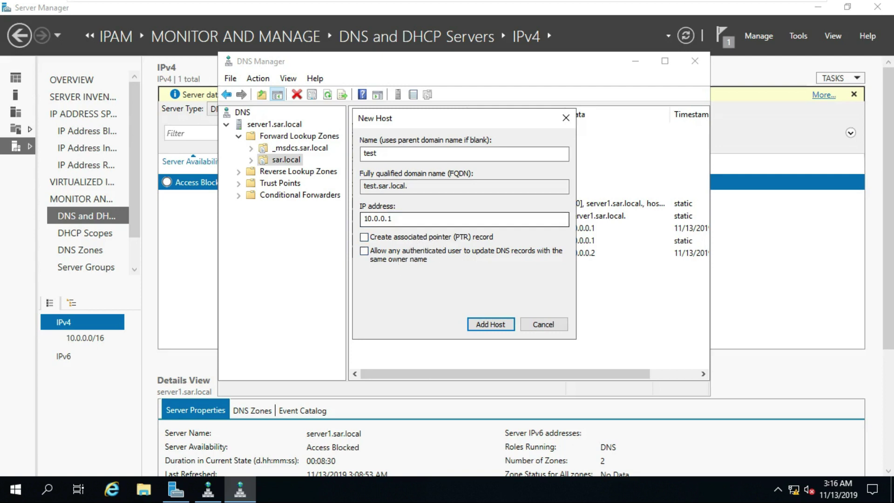
Add the test host record, confirm it, and close DNS Manager.
click(499, 326)
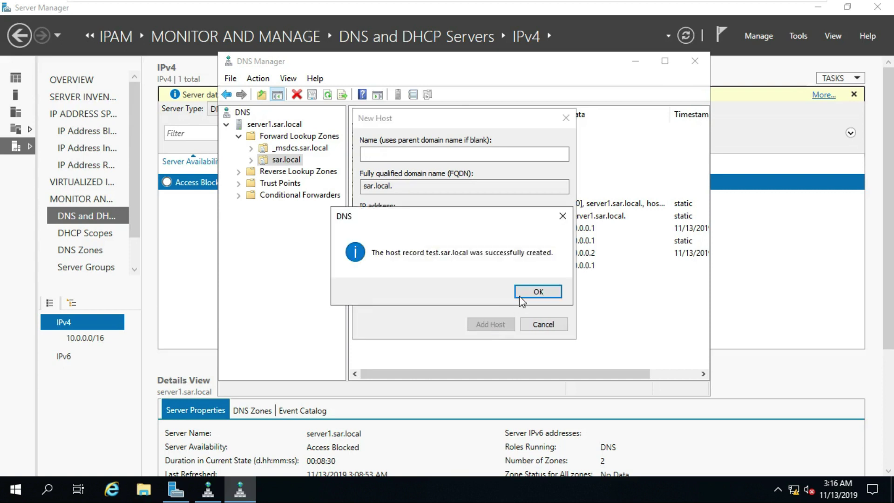
click(537, 290)
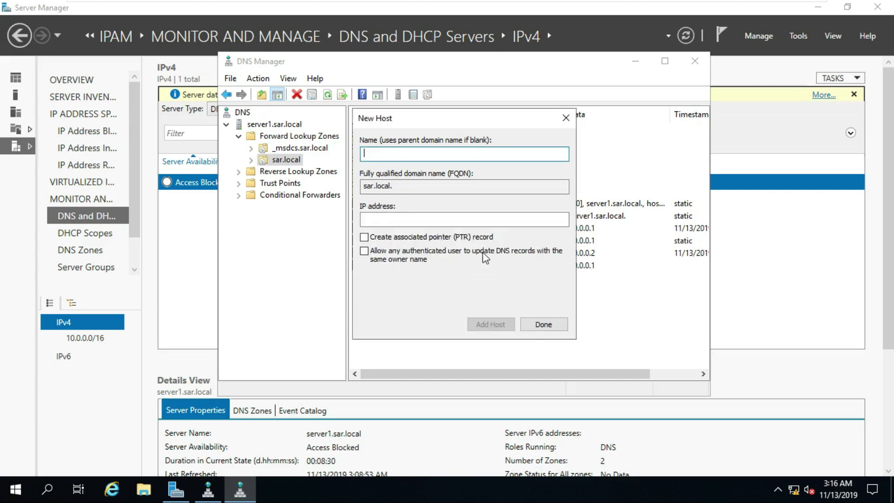
click(555, 331)
click(367, 268)
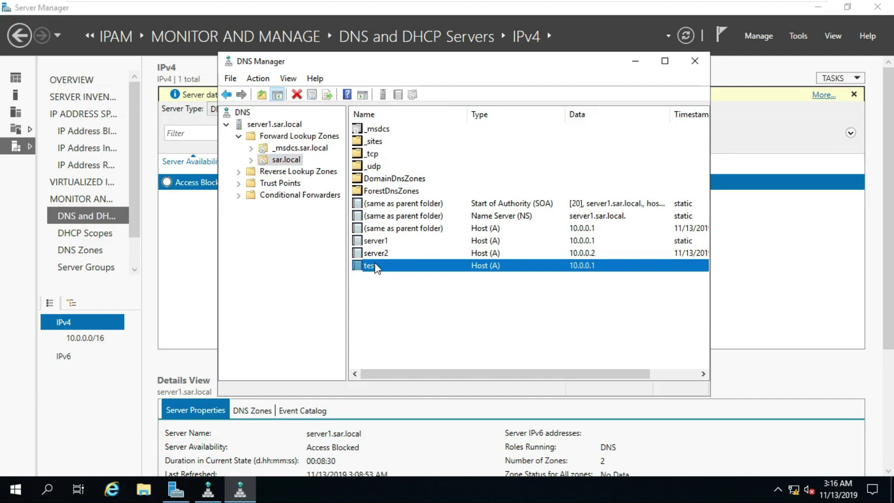
click(697, 62)
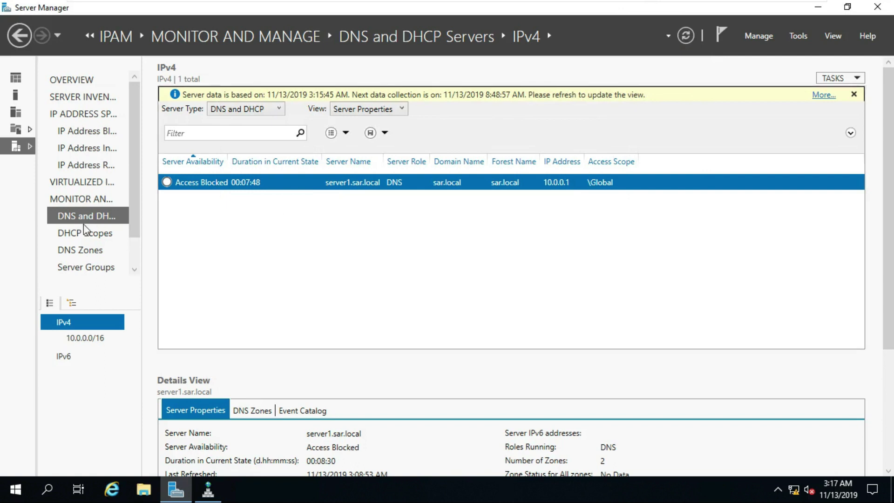